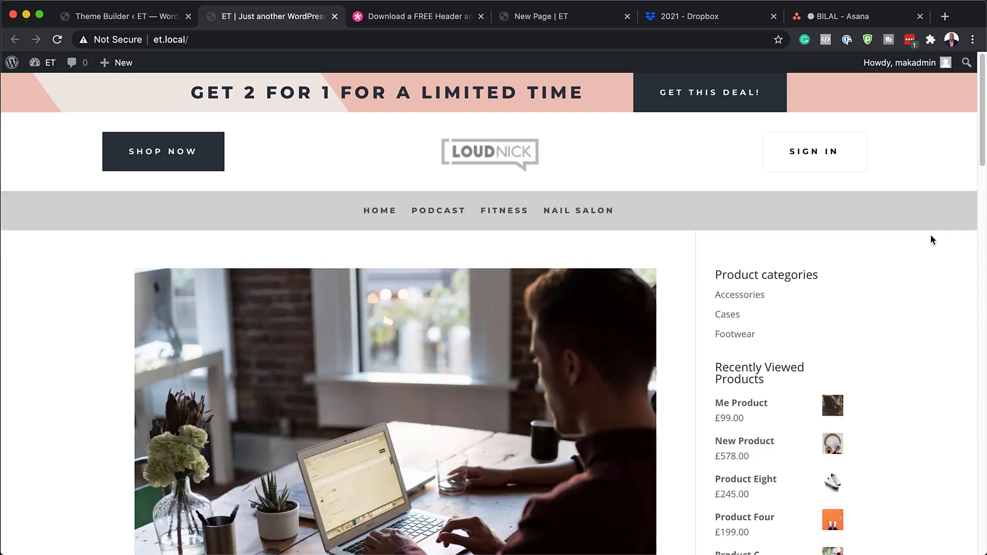
Step: Look through the finished home page from its promotional header down to the contact section in the footer
scroll(931, 240, "down", 1)
scroll(932, 240, "down", 10)
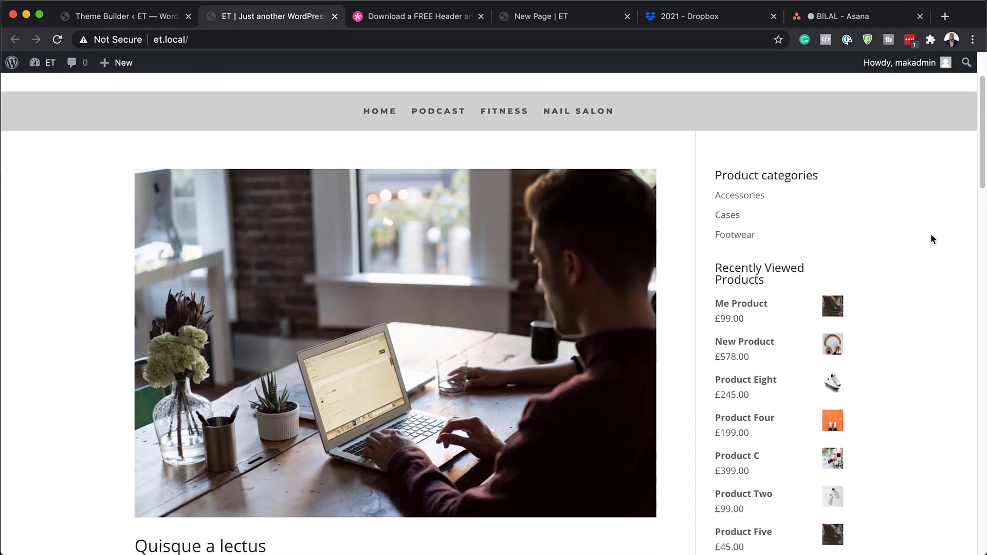
scroll(931, 235, "down", 15)
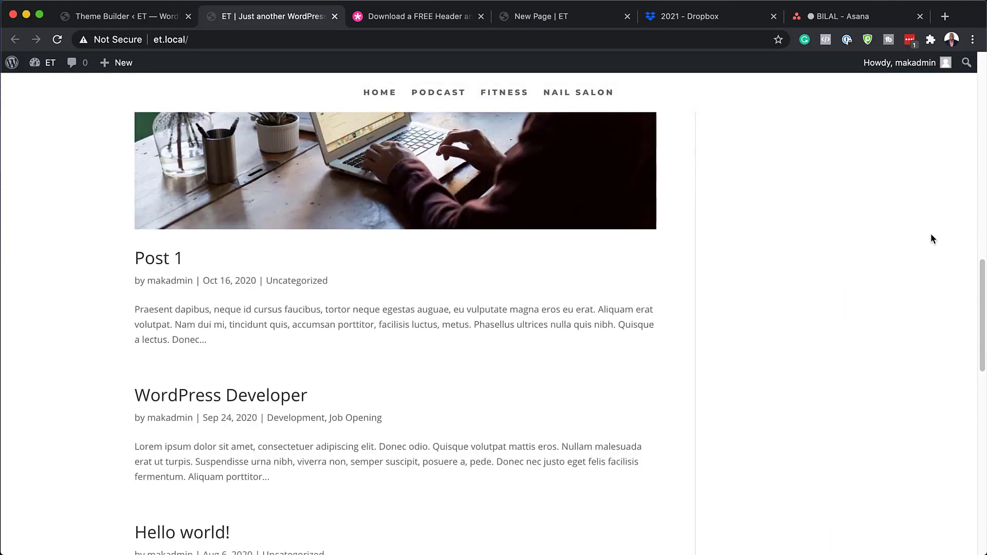
scroll(931, 235, "down", 6)
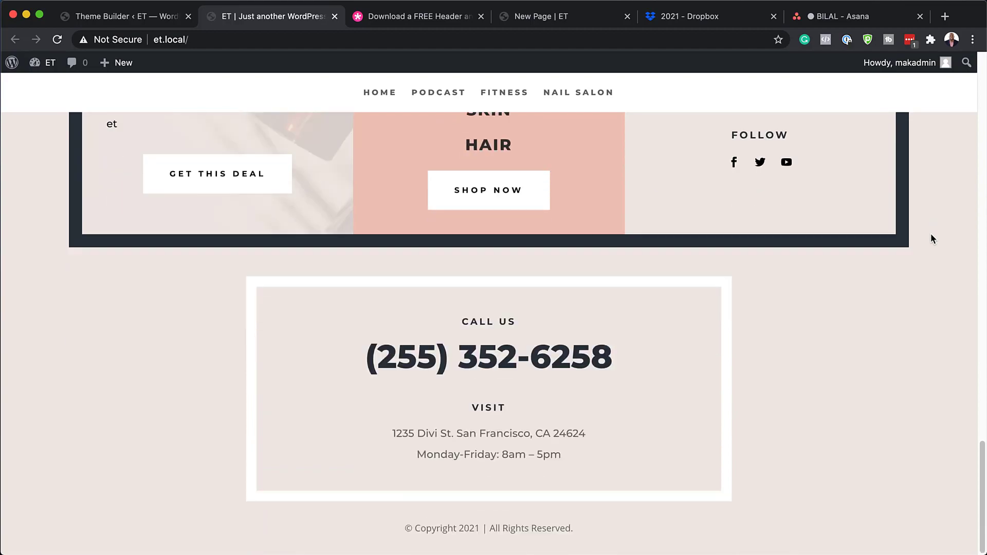
scroll(932, 240, "up", 8)
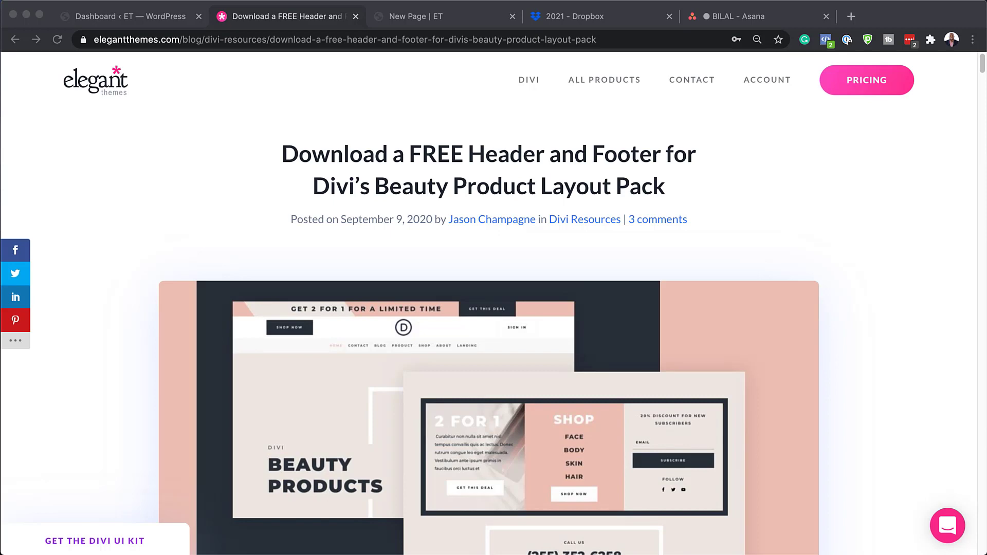
Step: Request the free Beauty Product header and footer template with the subscriber's email address, and download its zip file
scroll(488, 319, "down", 8)
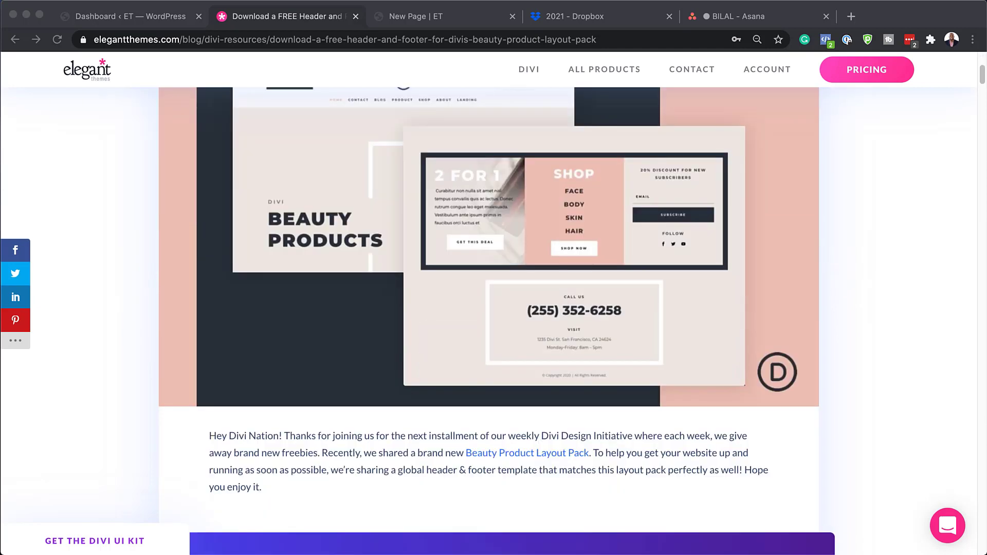
scroll(488, 318, "down", 3)
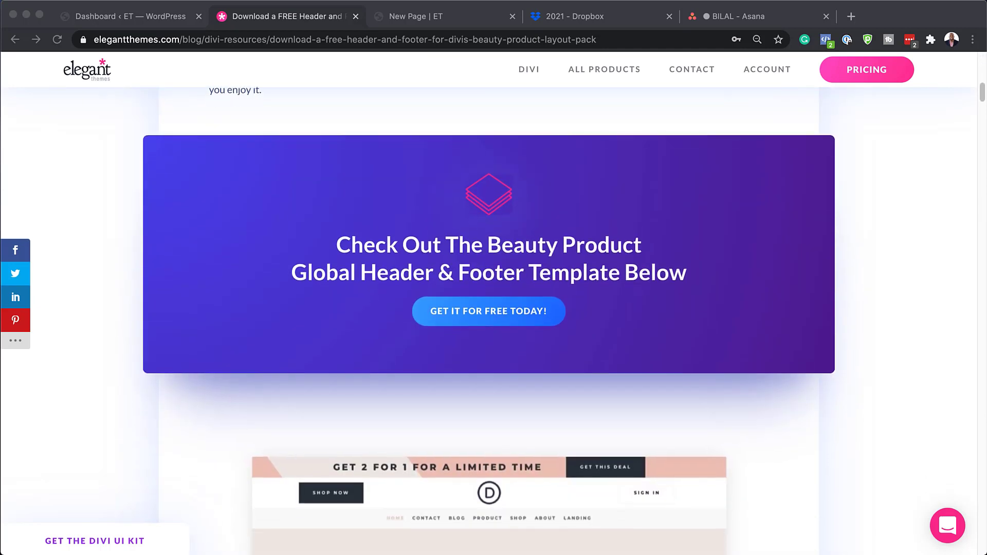
left_click(514, 320)
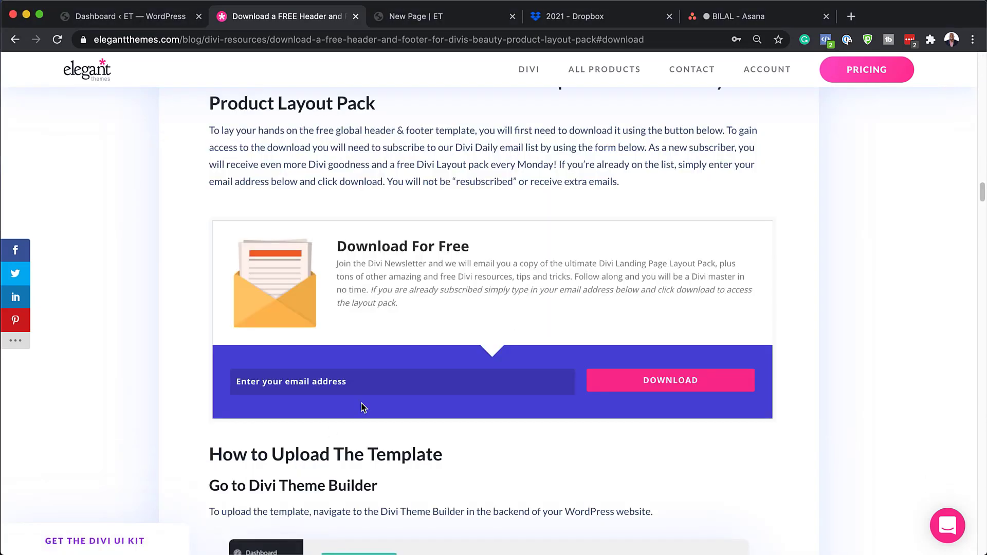
left_click(371, 385)
key("super+v")
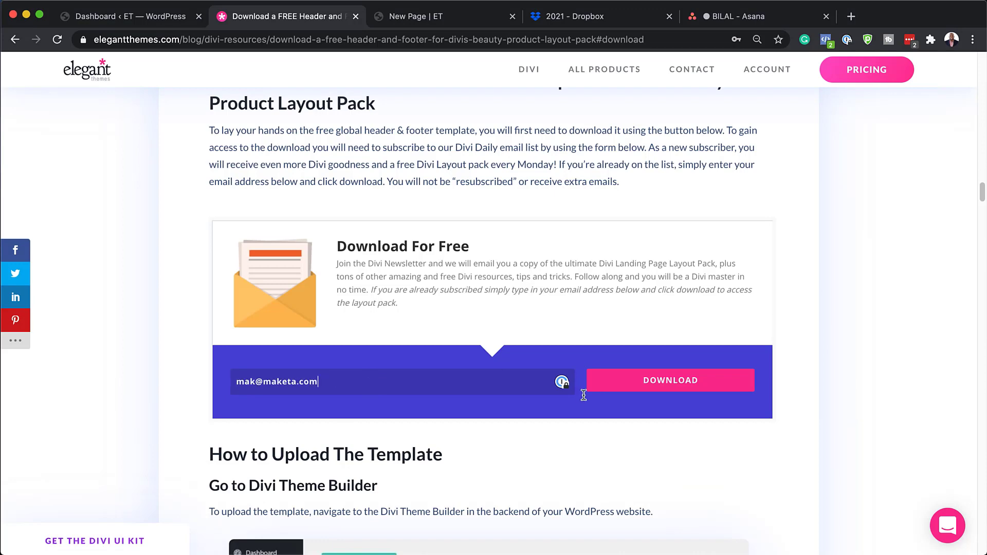
left_click(649, 382)
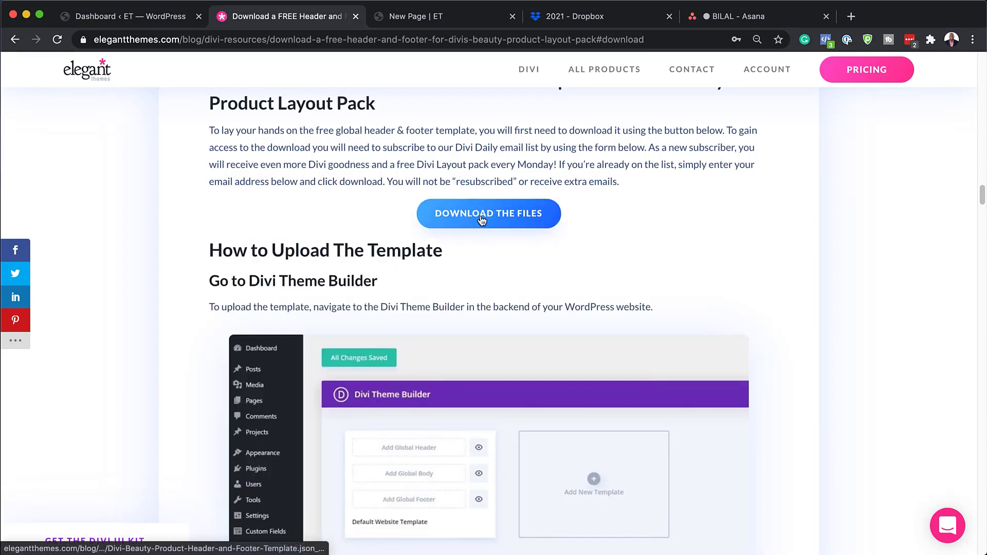
left_click(482, 216)
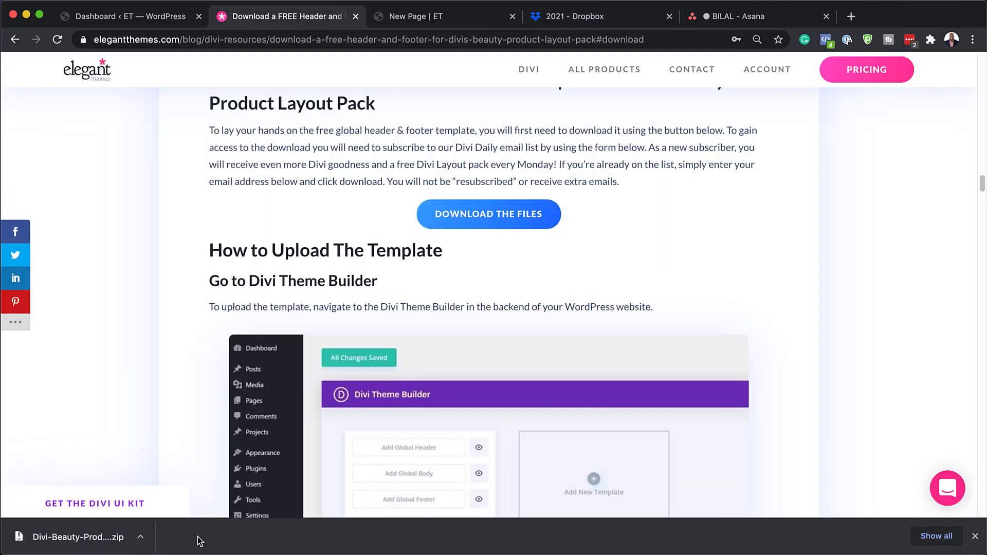
Step: Show the downloaded Divi-Beauty-Product-Header-and-Footer-Template.json_.zip in Finder and extract it
left_click(142, 540)
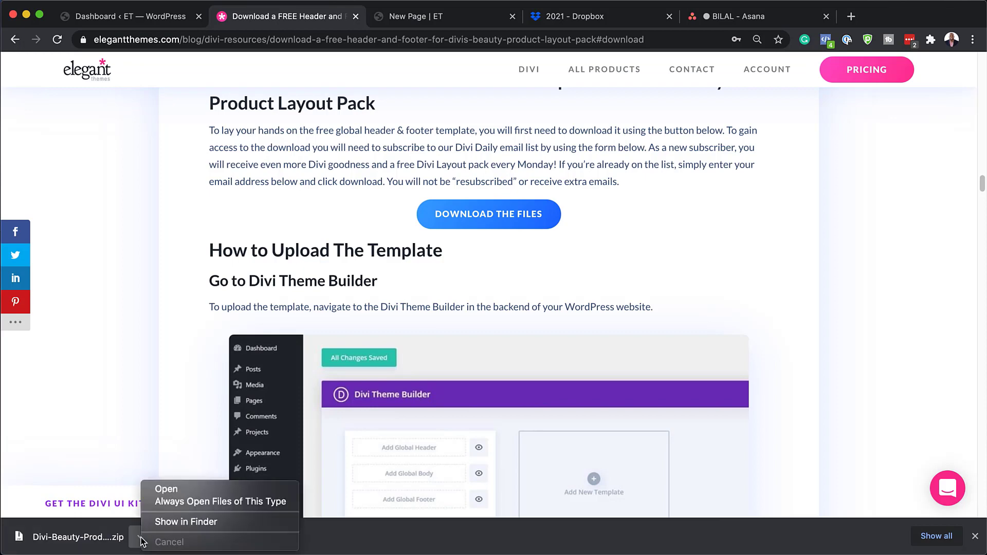
left_click(187, 523)
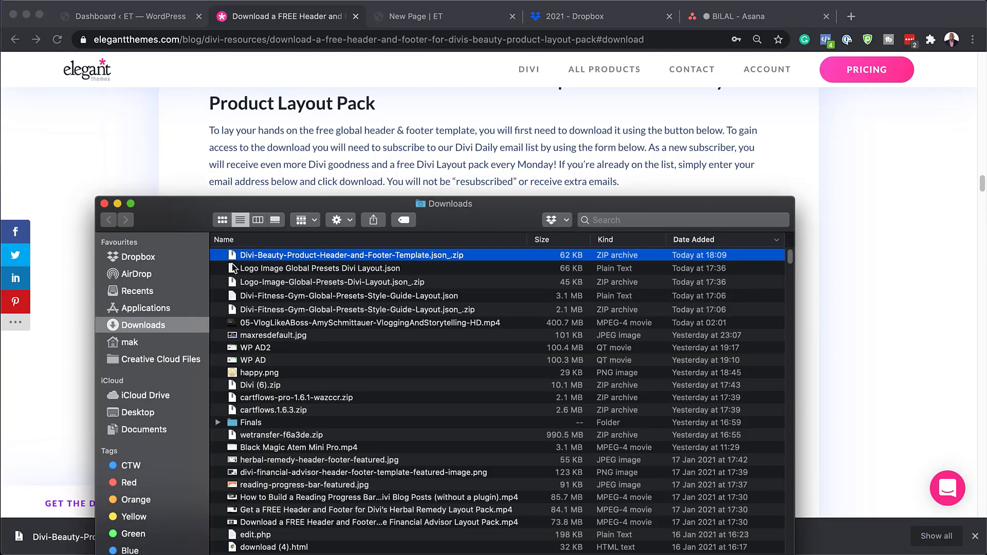
double_click(233, 257)
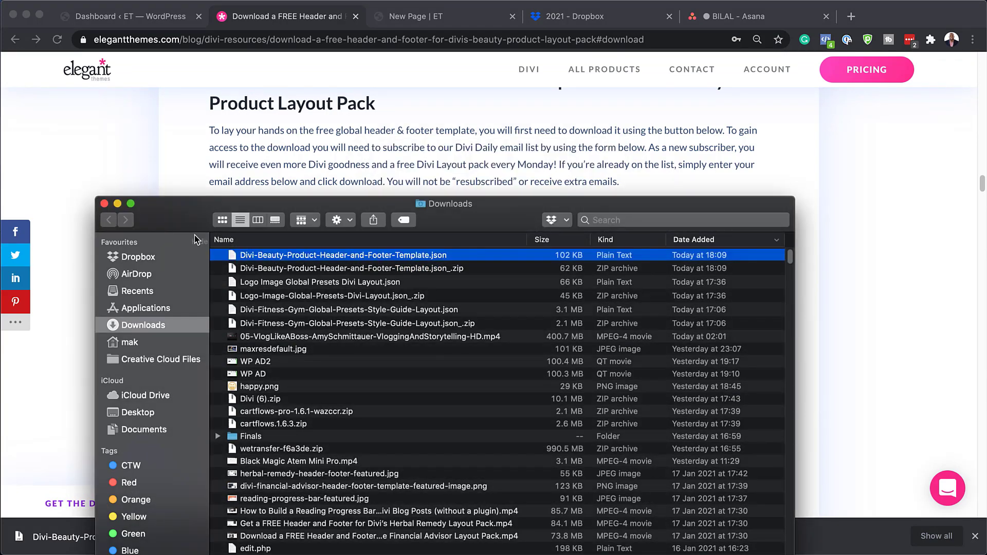
Step: Return to the WordPress dashboard and open Divi's Theme Builder
left_click(163, 17)
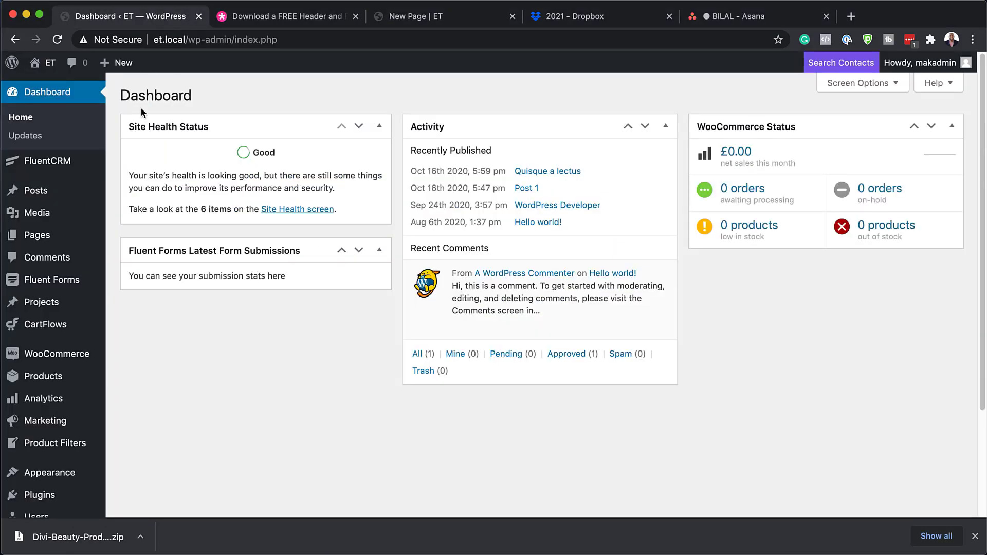
scroll(80, 238, "down", 5)
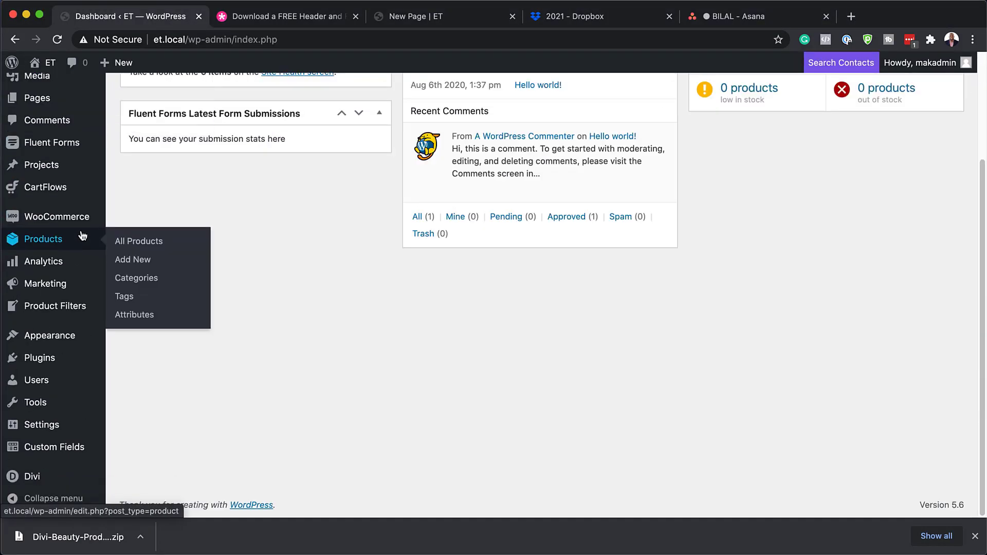
mouse_move(23, 476)
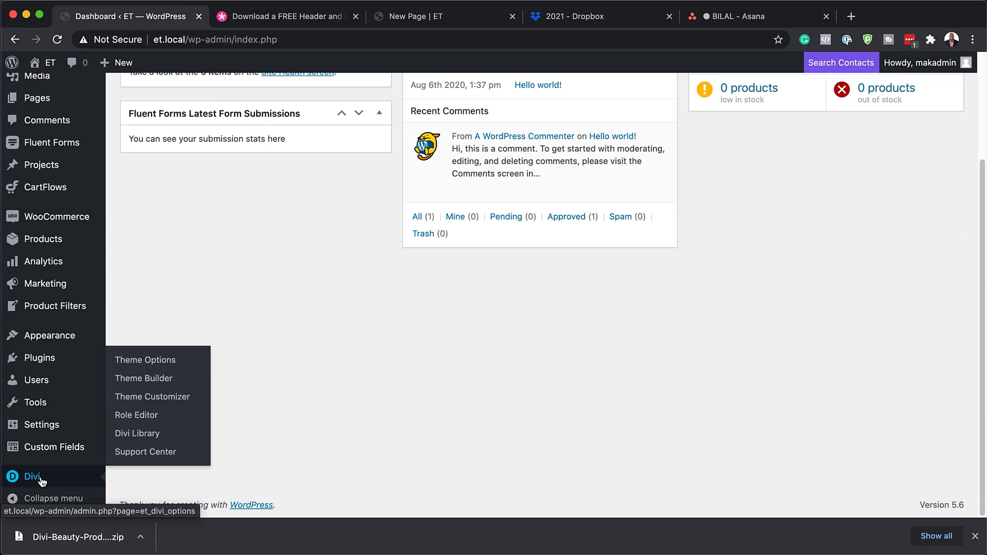
left_click(169, 380)
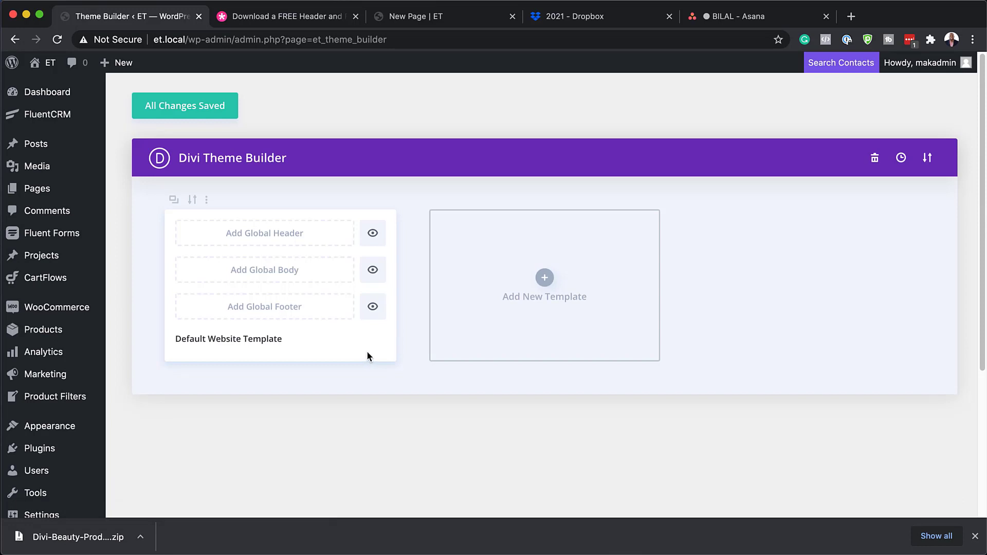
Step: Import Divi-Beauty-Product-Header-and-Footer-Template.json into the Theme Builder, overriding the default website template and existing assignments, and dismiss the browser's download bar
left_click(928, 160)
left_click(456, 210)
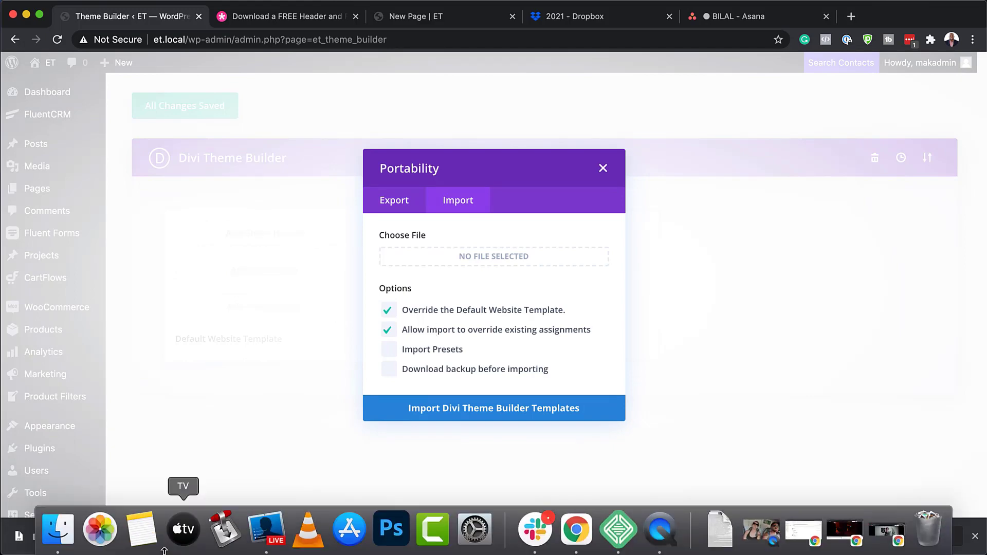
left_click(60, 530)
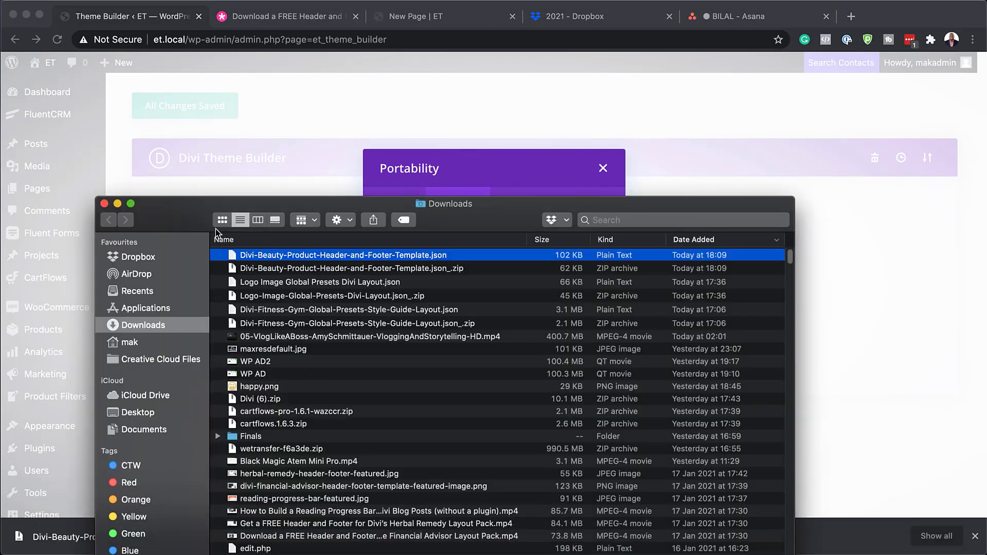
left_click_drag(215, 229, 446, 267)
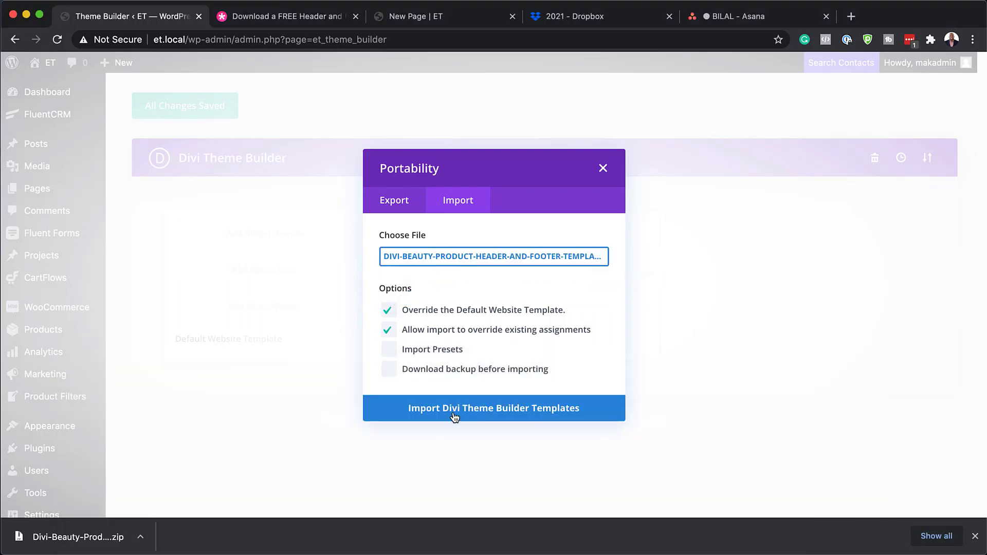
left_click(511, 410)
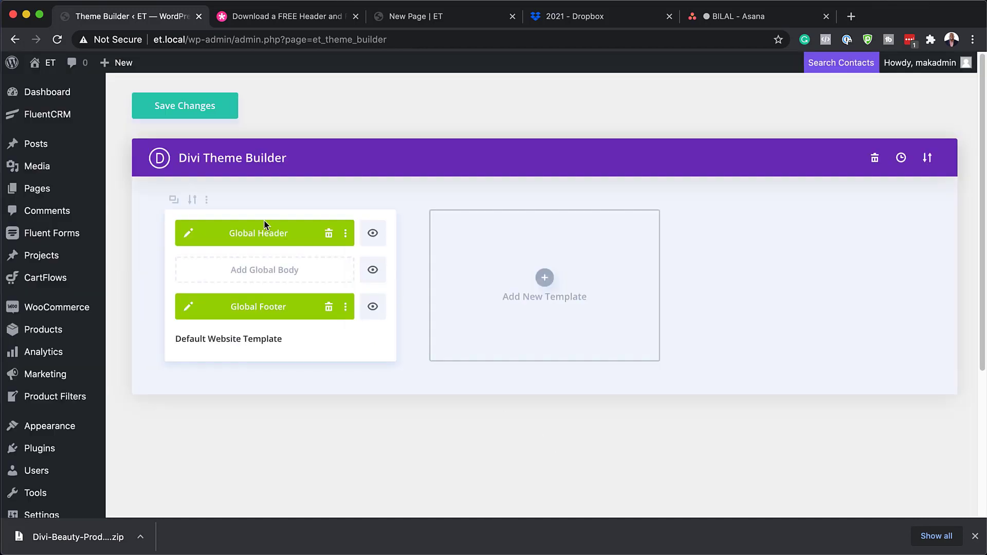
left_click(973, 538)
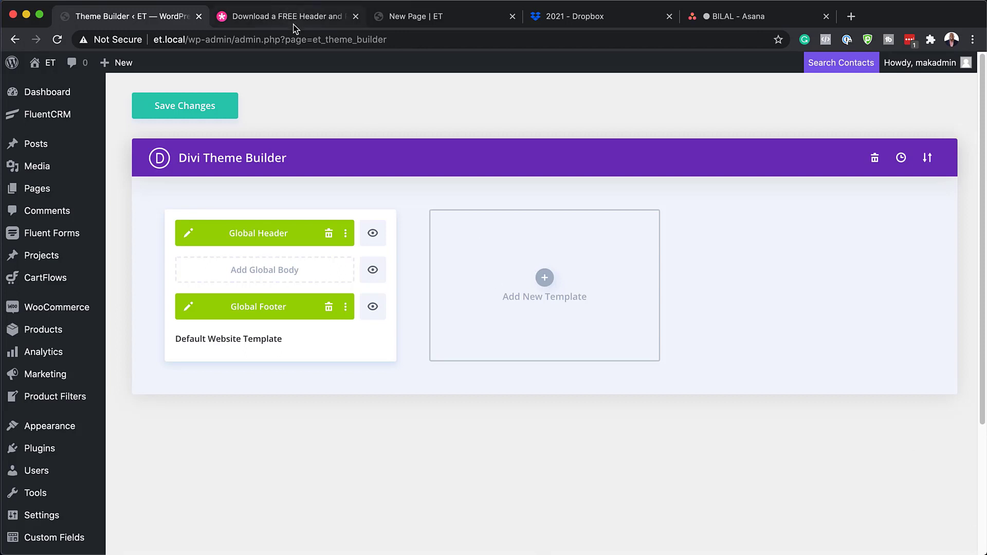
Step: View the live site in a new browser tab and check its current header and footer
mouse_move(45, 68)
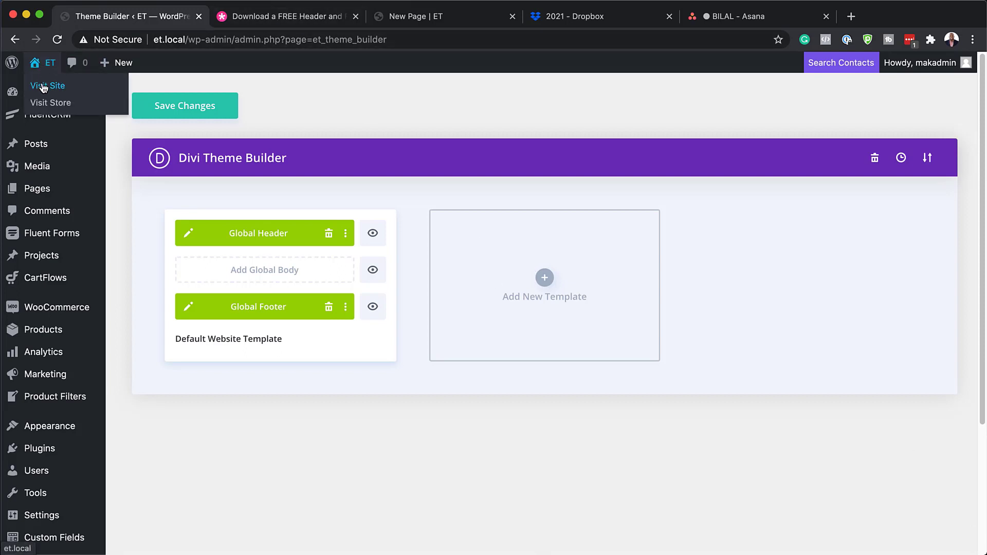
left_click(44, 86, "super")
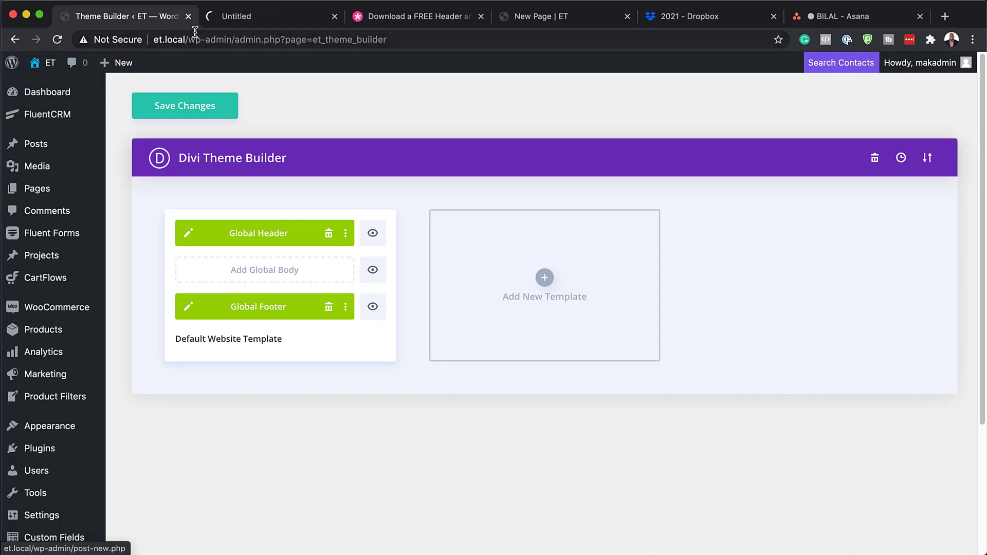
left_click(282, 17)
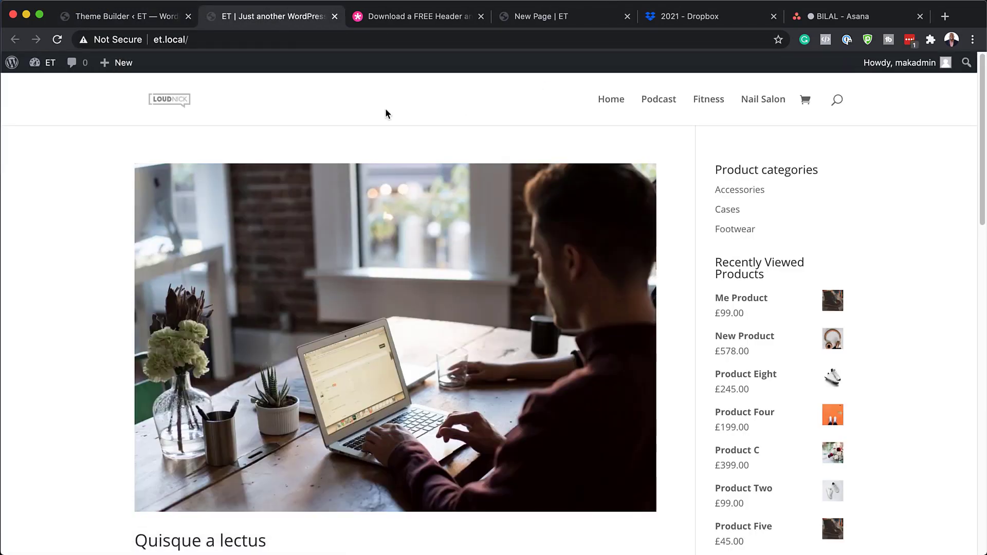
scroll(522, 231, "down", 15)
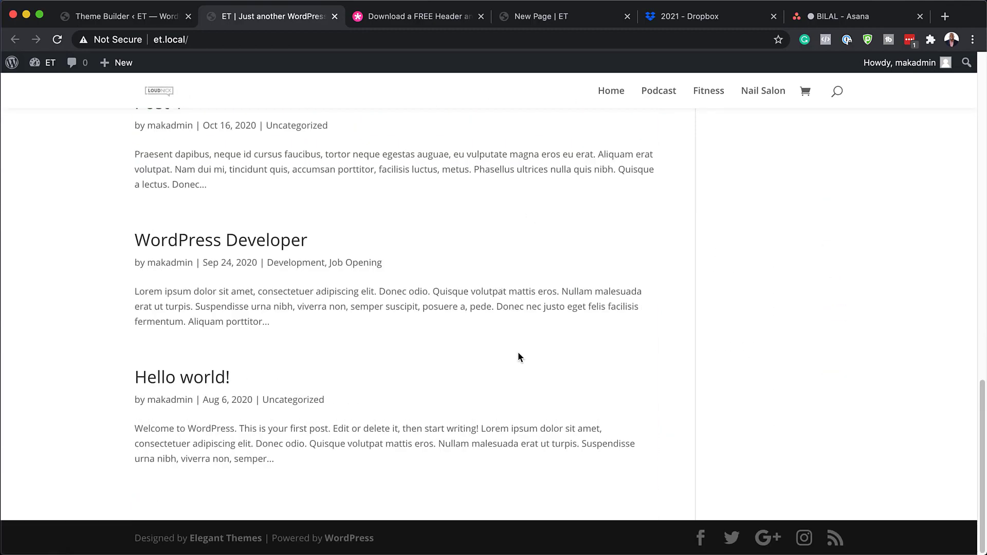
Step: Save the Theme Builder changes and reload the live site
left_click(161, 19)
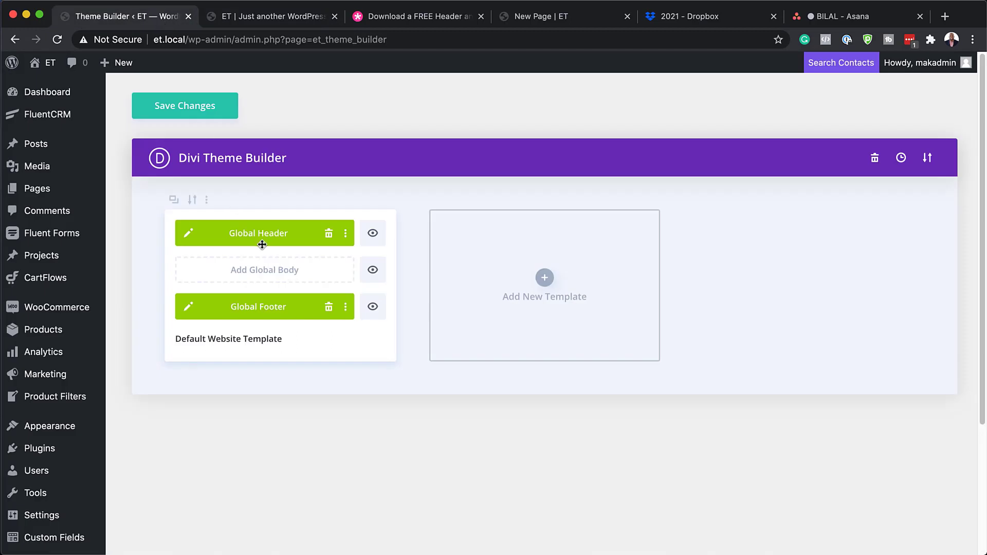
left_click(207, 108)
left_click(279, 18)
left_click(57, 39)
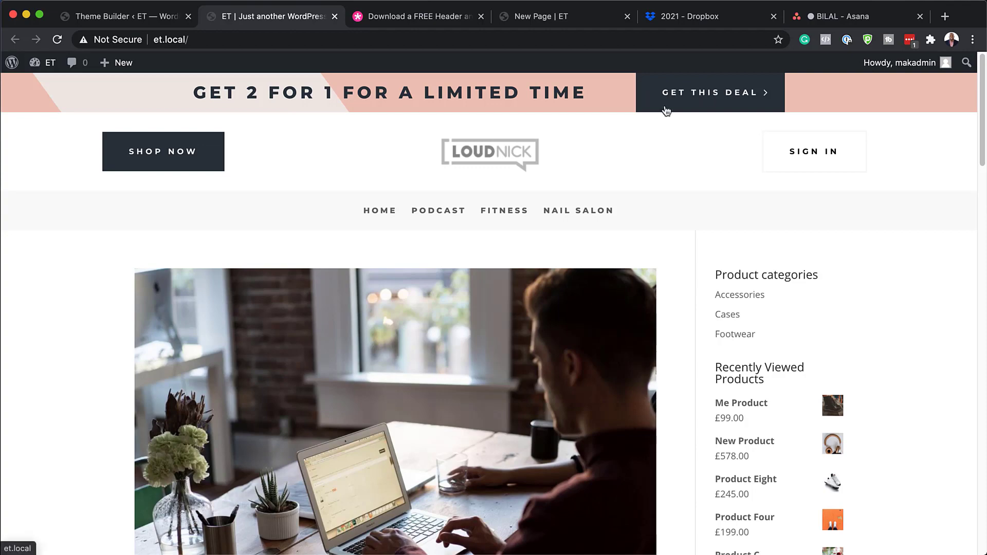
Step: Examine the imported header and footer on the live home page, including the shop, subscribe and contact sections
scroll(542, 252, "down", 15)
scroll(543, 253, "down", 4)
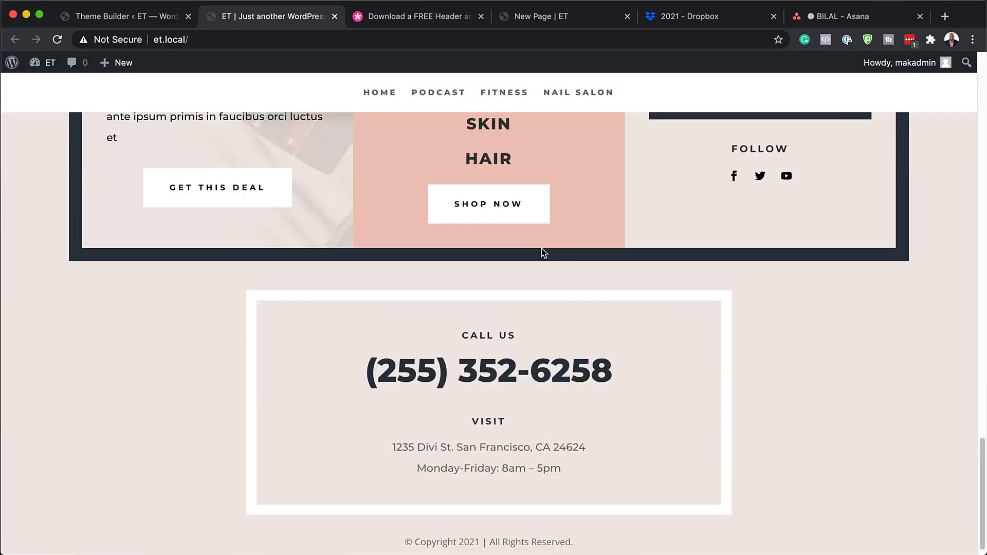
scroll(542, 248, "up", 8)
scroll(542, 248, "down", 7)
scroll(542, 248, "up", 4)
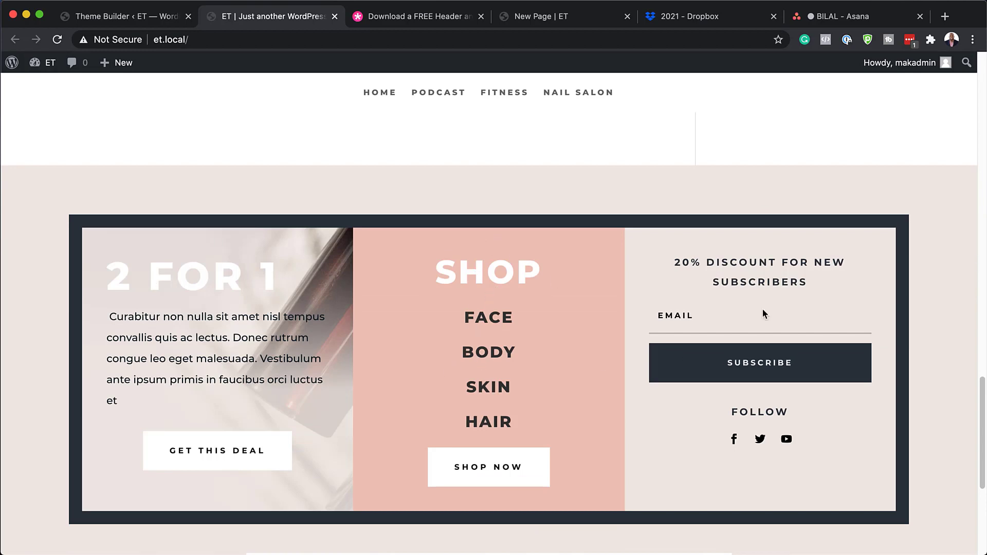
scroll(355, 454, "down", 5)
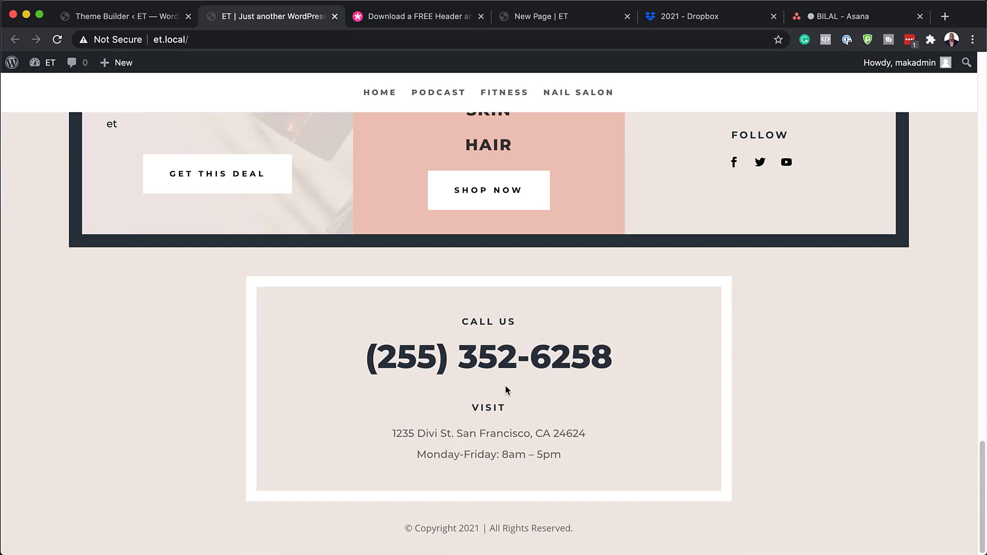
scroll(445, 385, "up", 20)
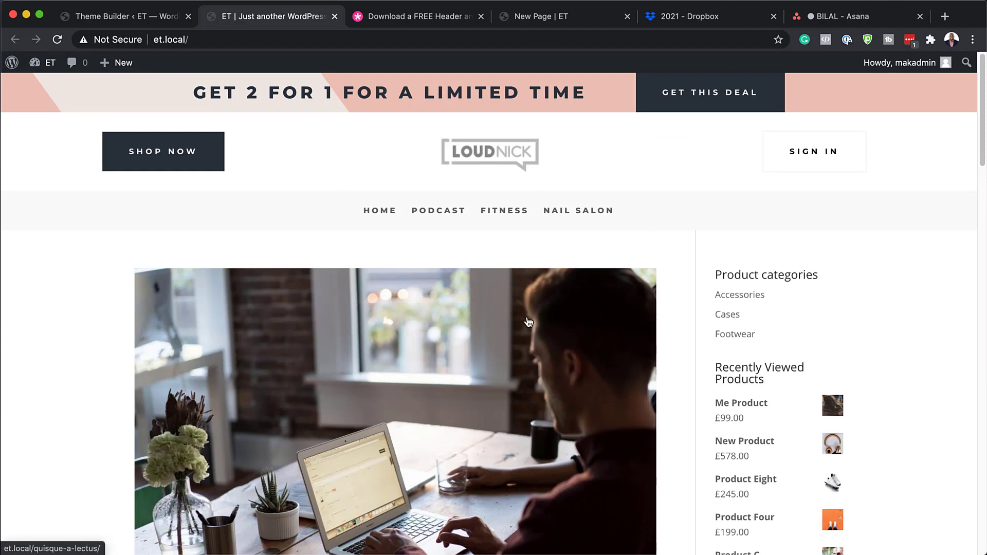
Step: Open the Theme Builder's global header layout for editing and bring up the Shop Now button's settings
left_click(143, 21)
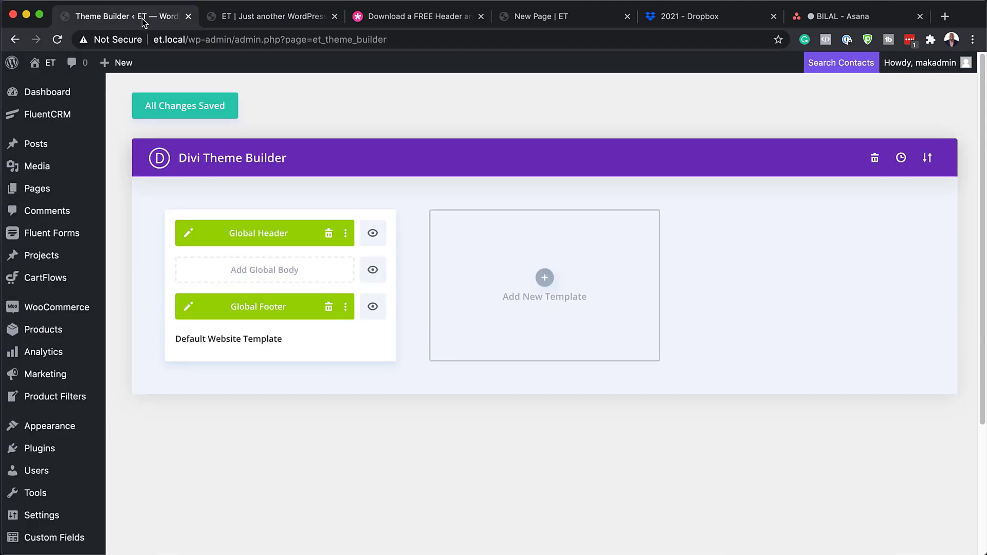
left_click(190, 234)
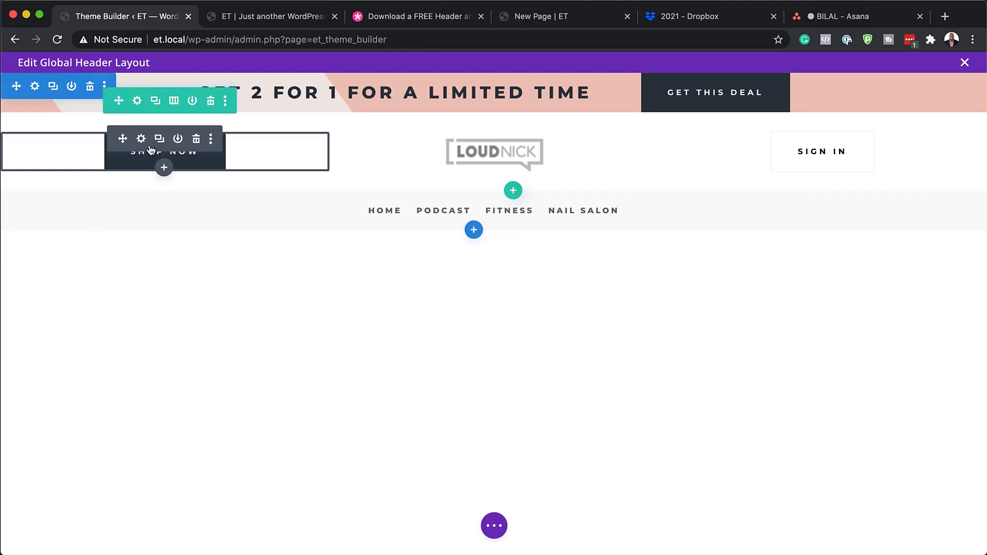
left_click(140, 139)
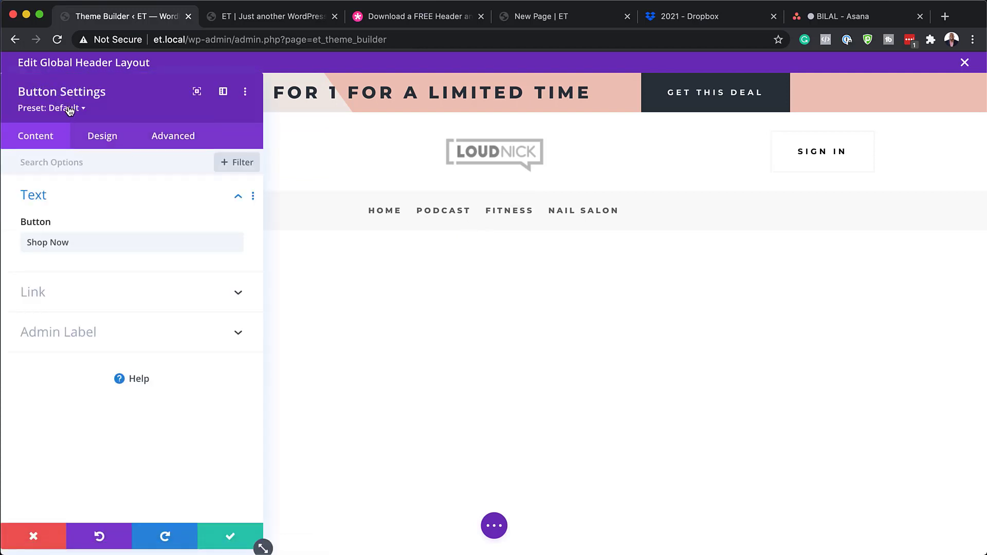
Step: Examine the Shop Now button's design options for text size, colours, font and icon, then close its settings without changes
left_click(107, 138)
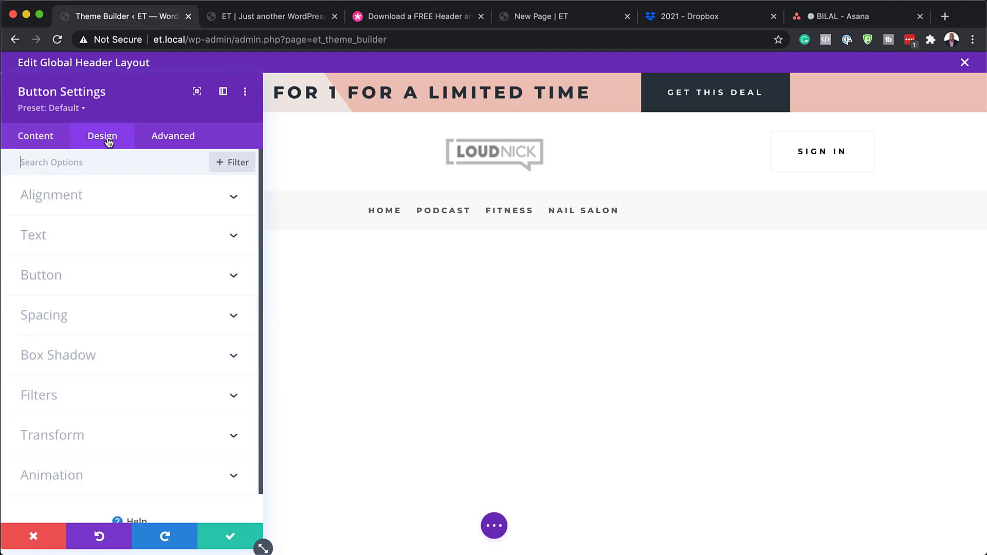
left_click(61, 281)
scroll(152, 364, "down", 2)
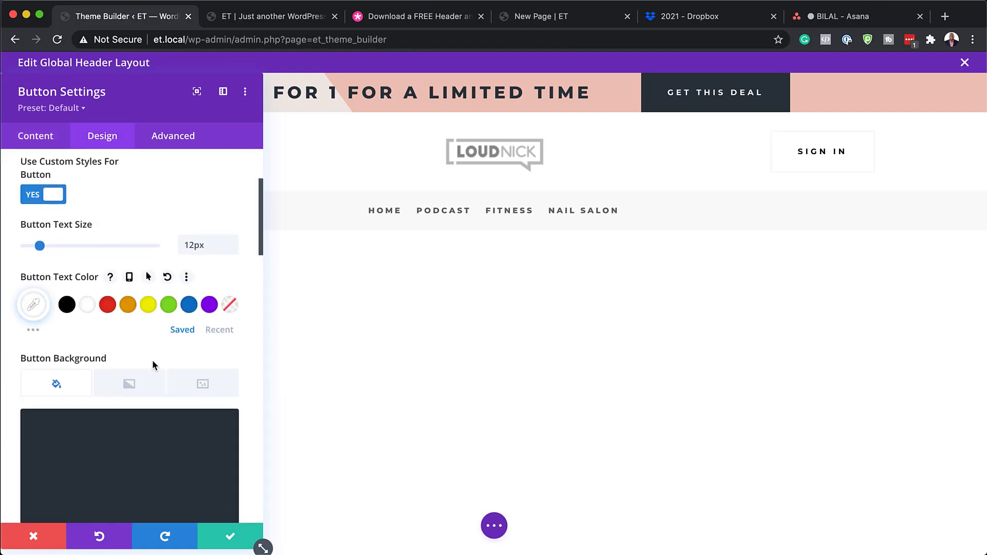
scroll(154, 365, "down", 3)
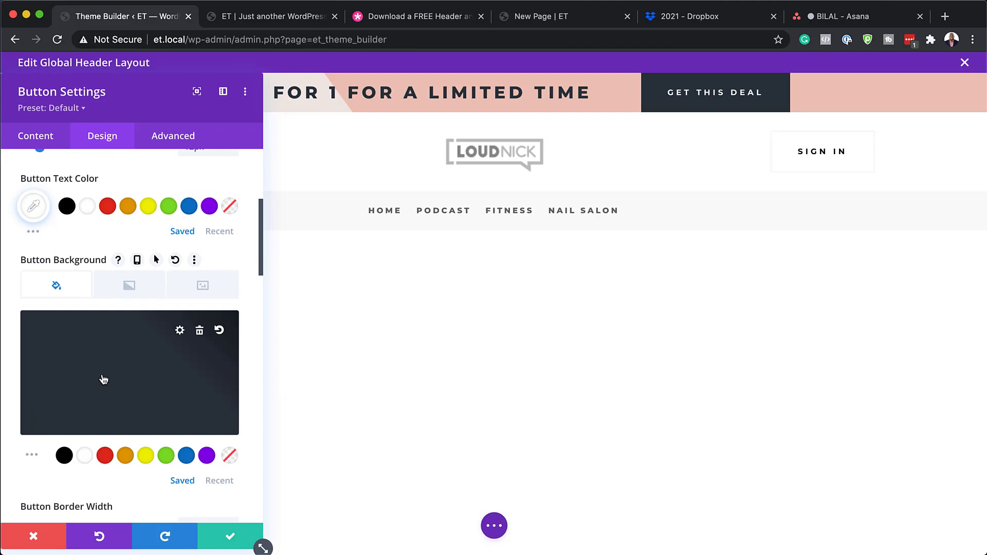
scroll(124, 369, "up", 7)
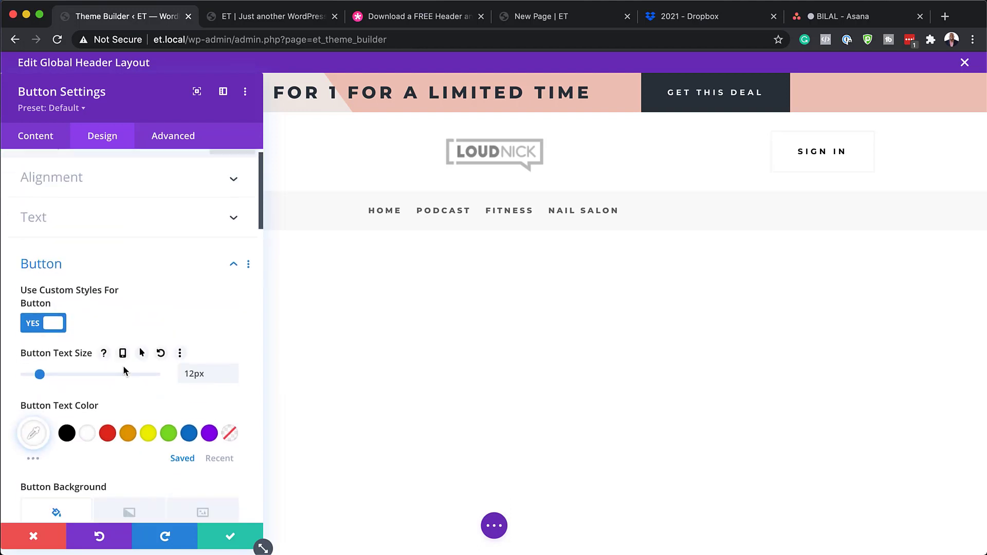
mouse_move(42, 376)
left_mouse_down()
mouse_move(72, 374)
mouse_move(40, 375)
left_mouse_up()
scroll(136, 396, "down", 9)
scroll(135, 396, "down", 13)
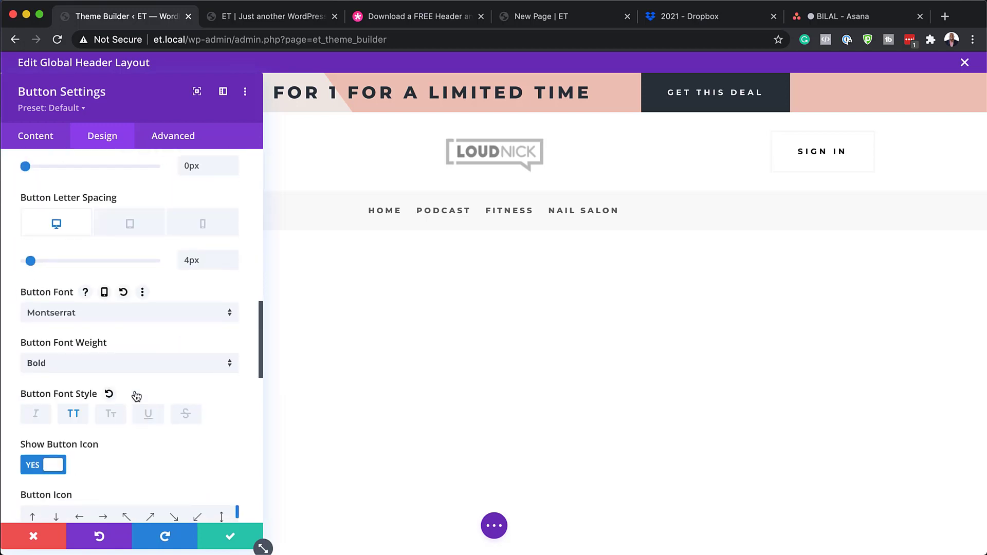
scroll(135, 395, "down", 5)
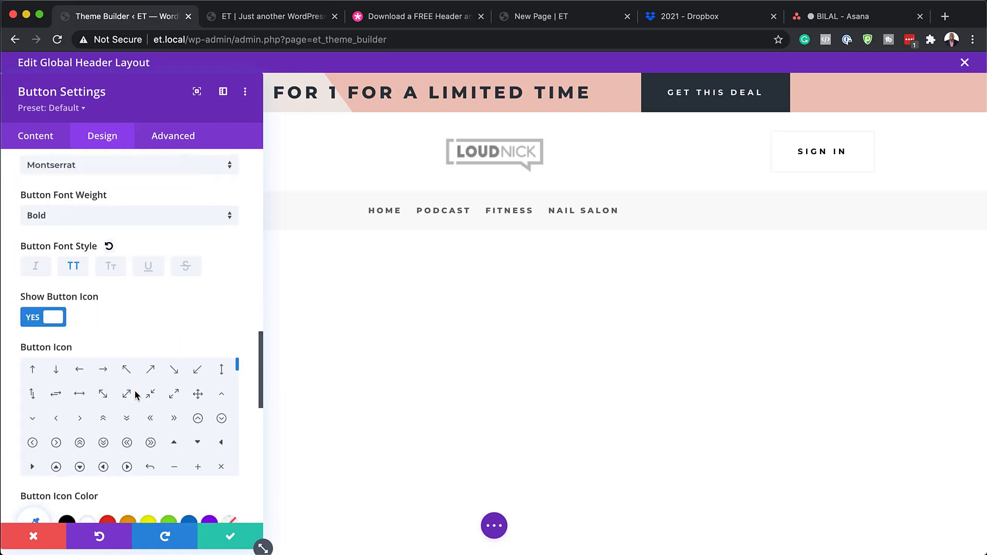
left_click(34, 537)
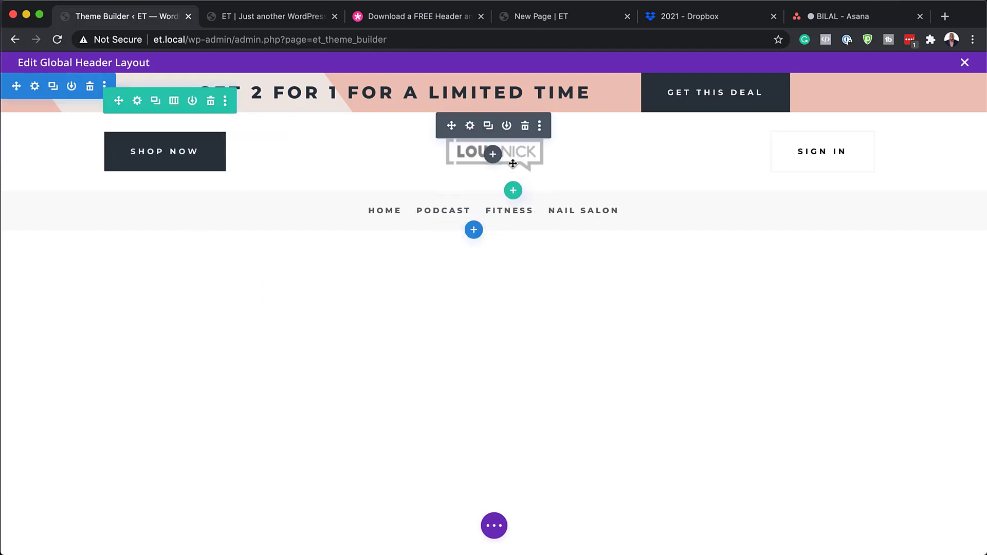
Step: Replace the header's site logo with the 250X150.png Divi Company image from the media library
left_click(471, 126)
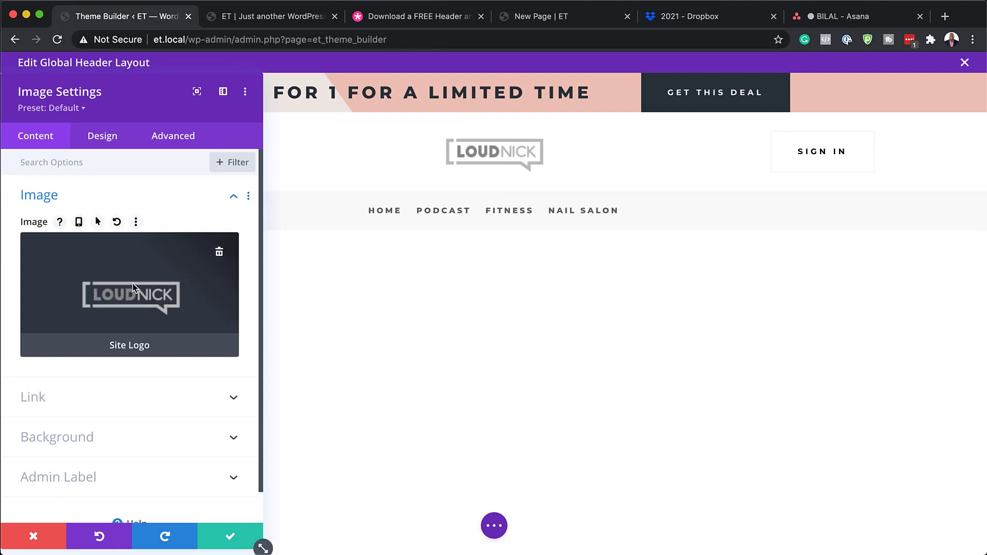
left_click(119, 286)
left_click(219, 251)
left_click(132, 285)
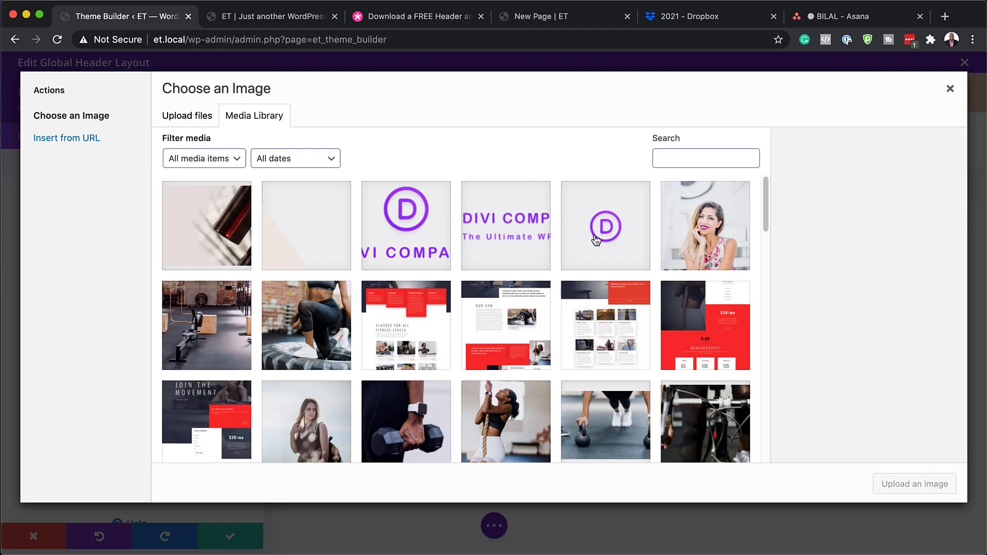
left_click(412, 230)
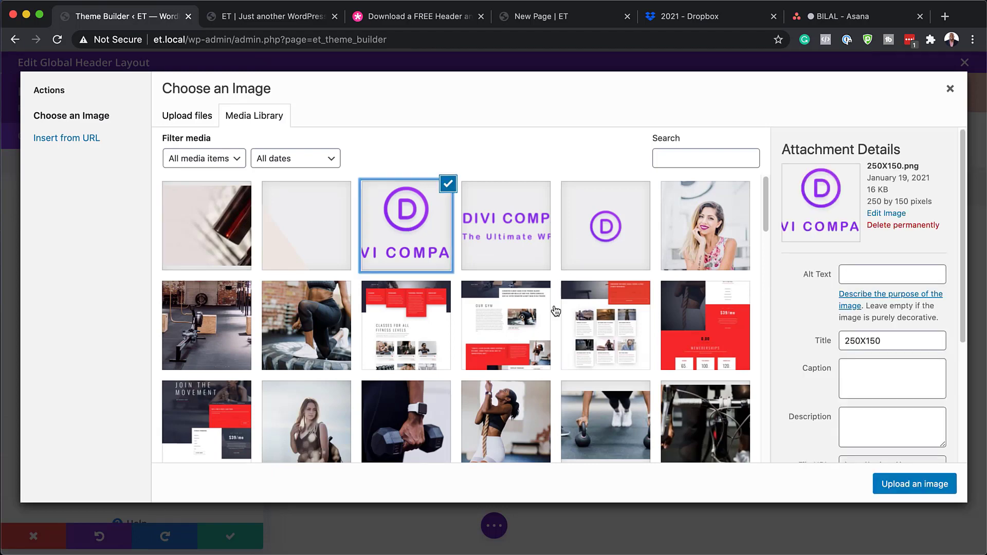
left_click(915, 484)
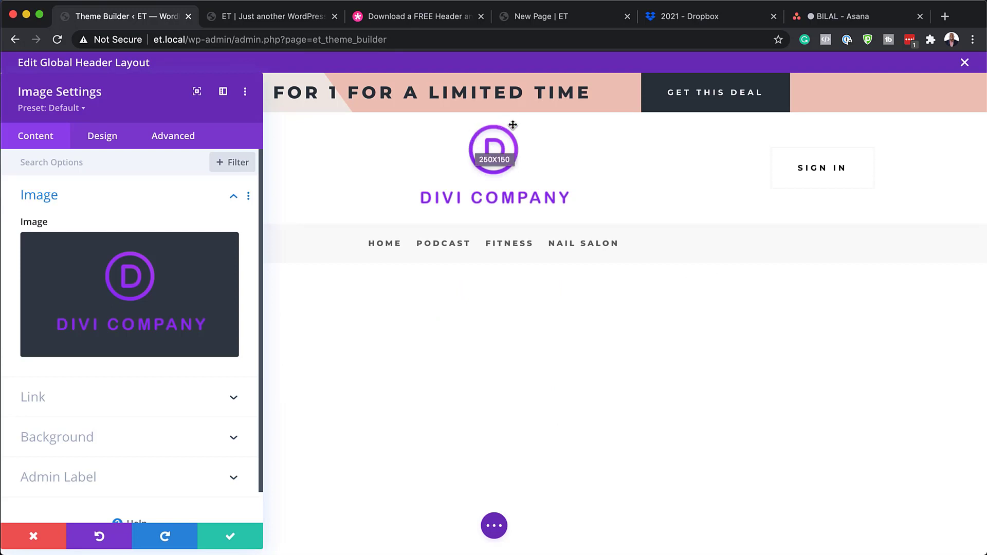
Step: Try a logo width of 40%, then discard the logo image changes
left_click(103, 138)
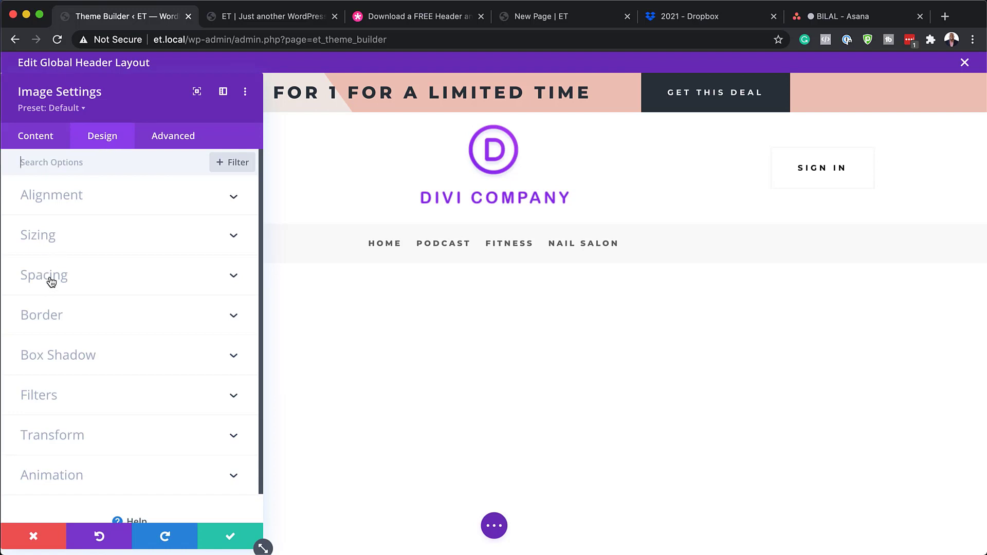
left_click(50, 238)
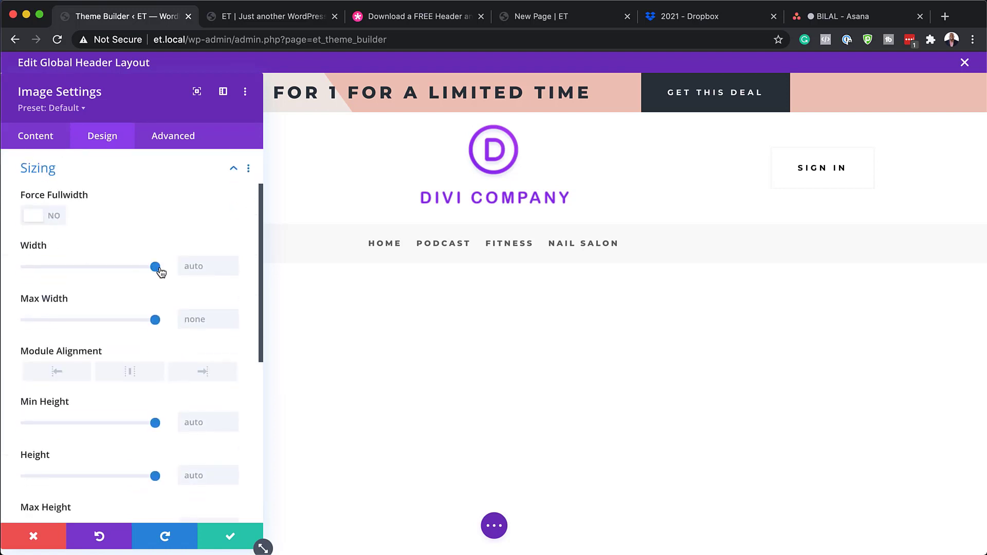
left_click_drag(157, 268, 78, 273)
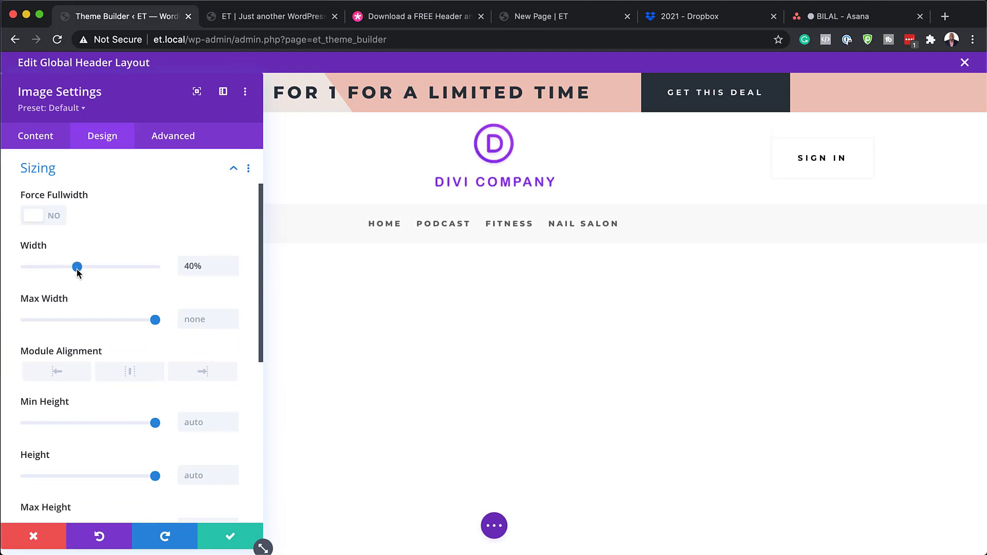
left_click(35, 538)
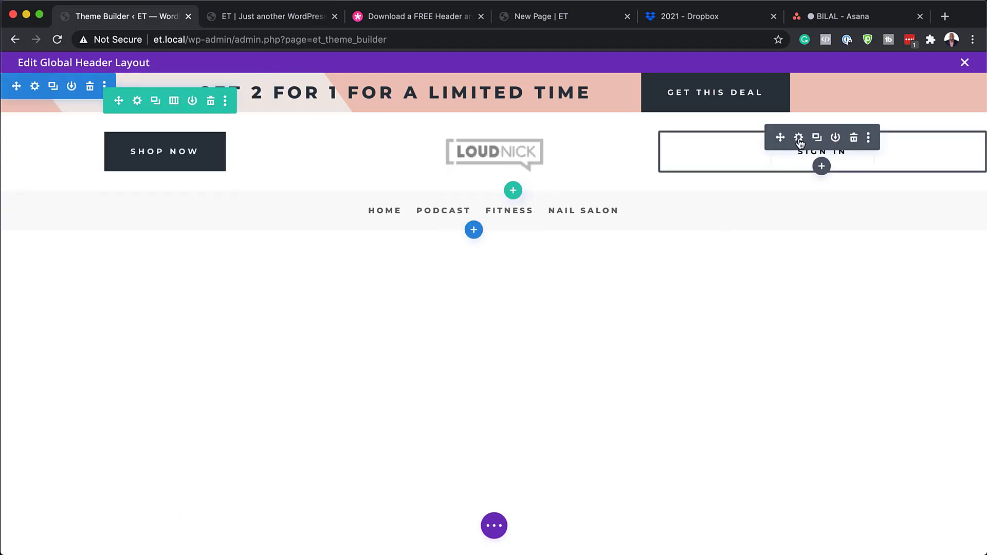
Step: Change the Sign In button's text to "Contact Us" and set its link URL to #
left_click(799, 139)
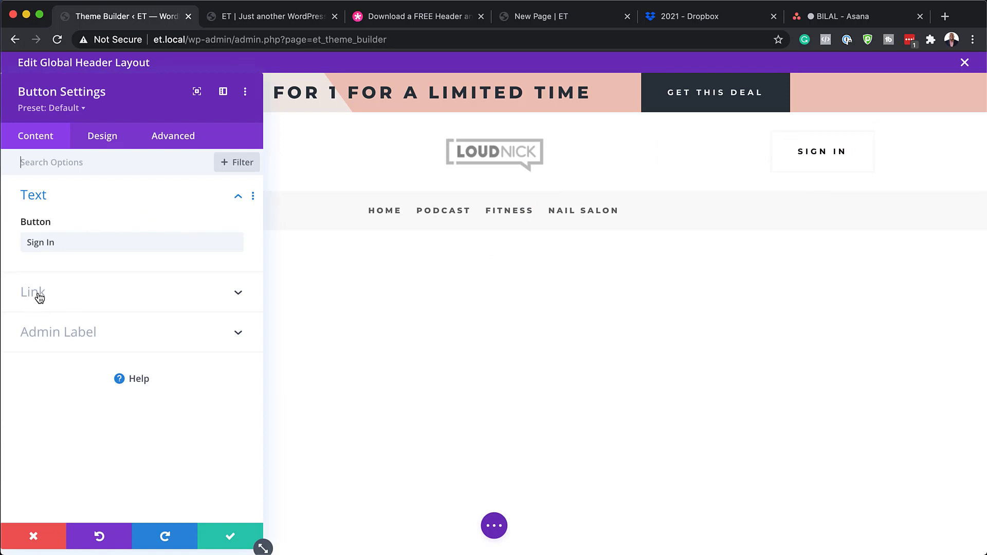
left_click(223, 92)
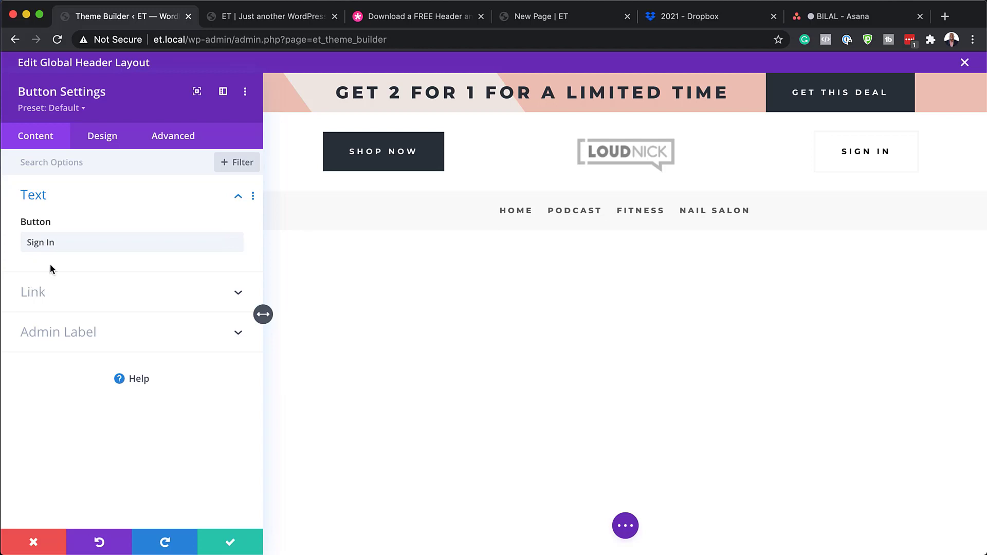
left_click_drag(63, 242, 9, 240)
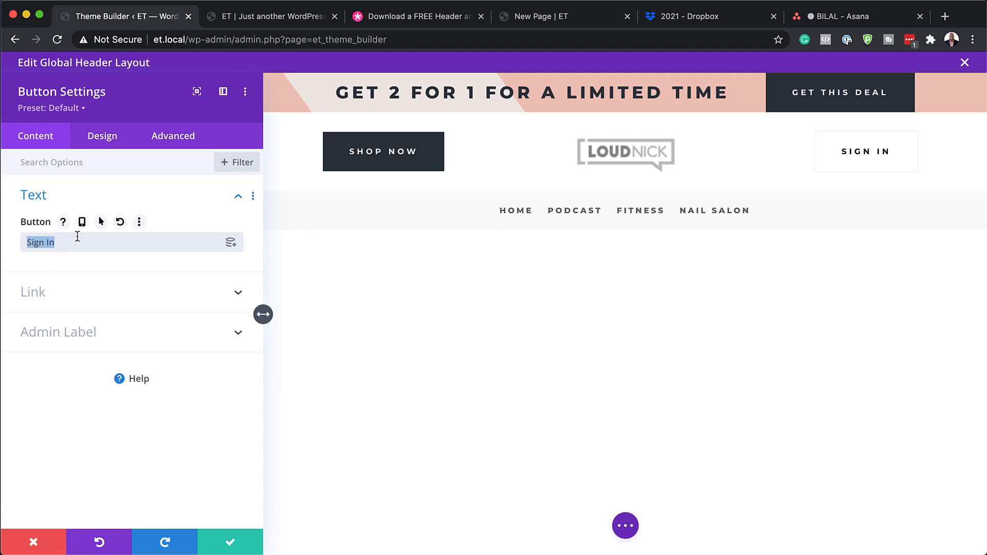
type("Contact Us")
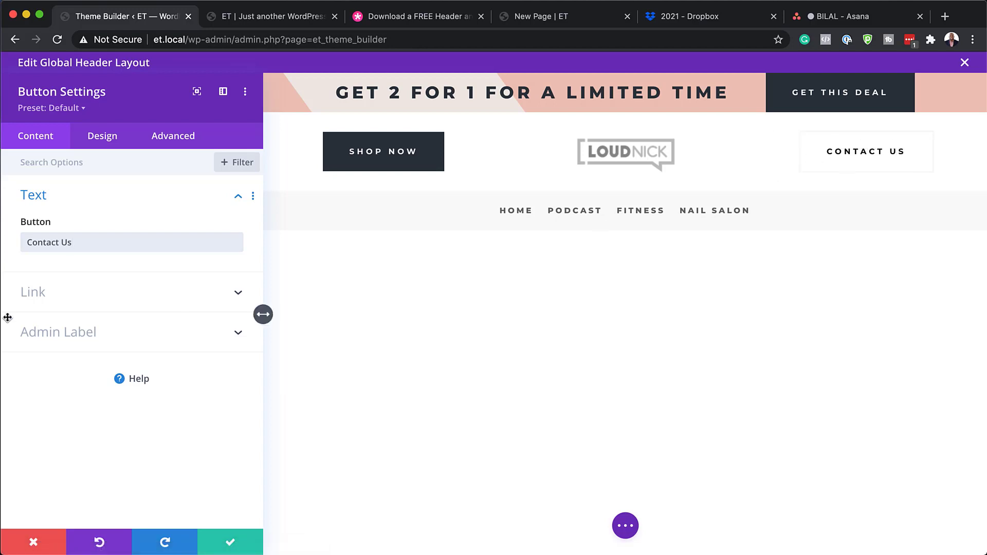
left_click(41, 294)
left_click(41, 290)
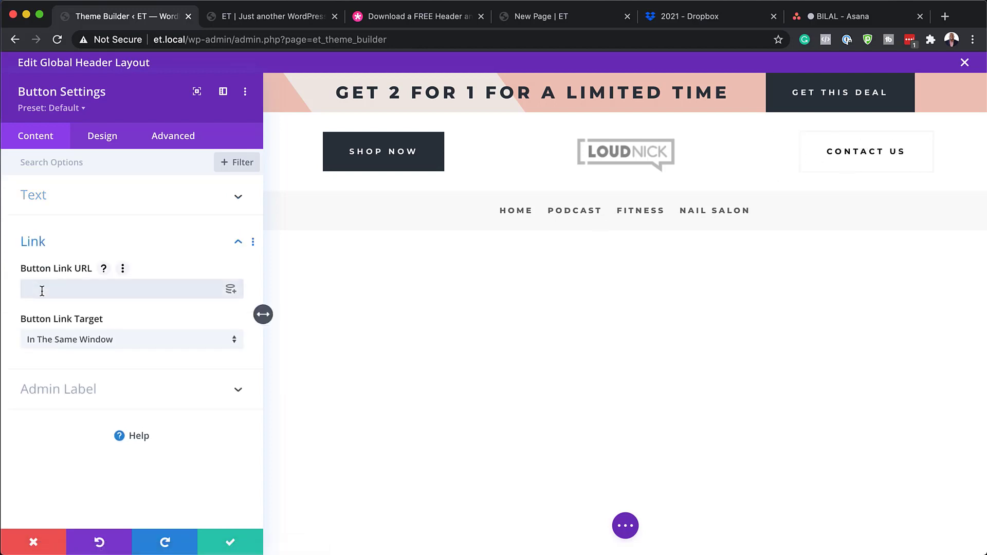
type("#")
Step: Try the yellow #edf000 as the Contact Us button's background, then discard all changes to that button
left_click(105, 136)
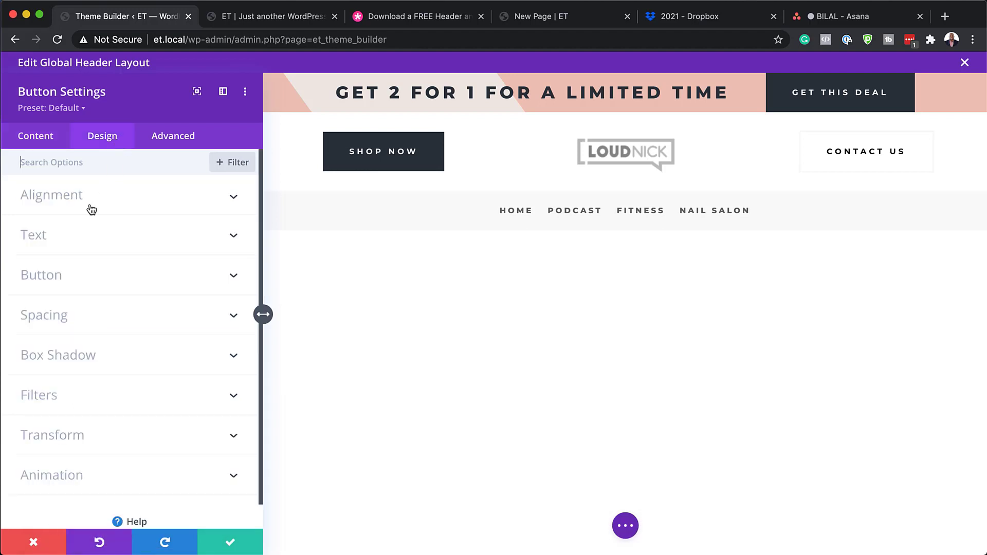
left_click(57, 278)
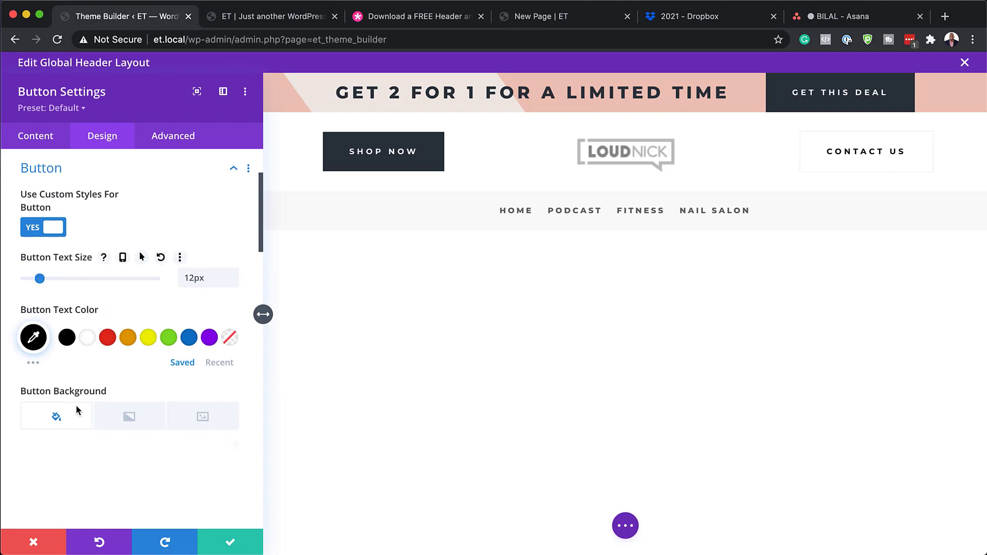
scroll(78, 410, "down", 3)
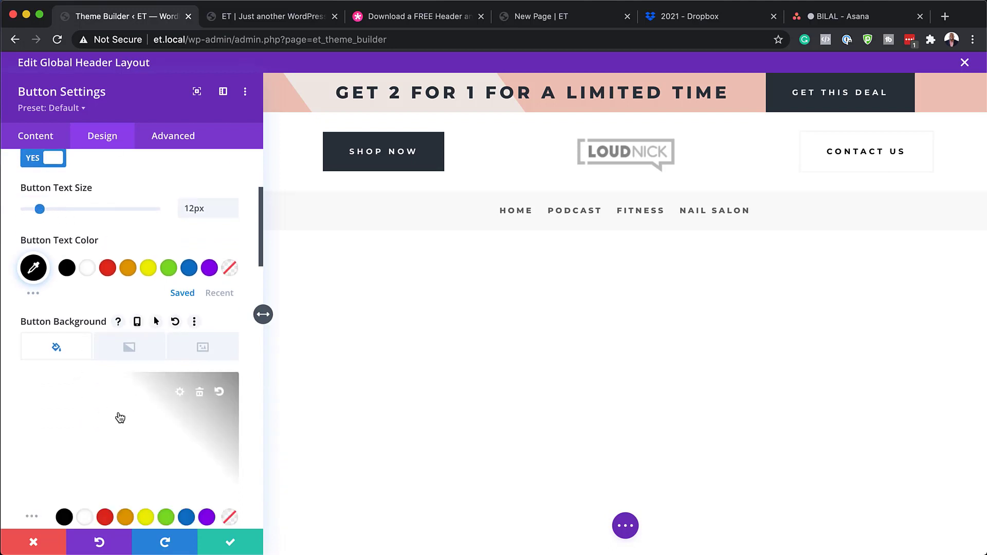
scroll(124, 427, "down", 2)
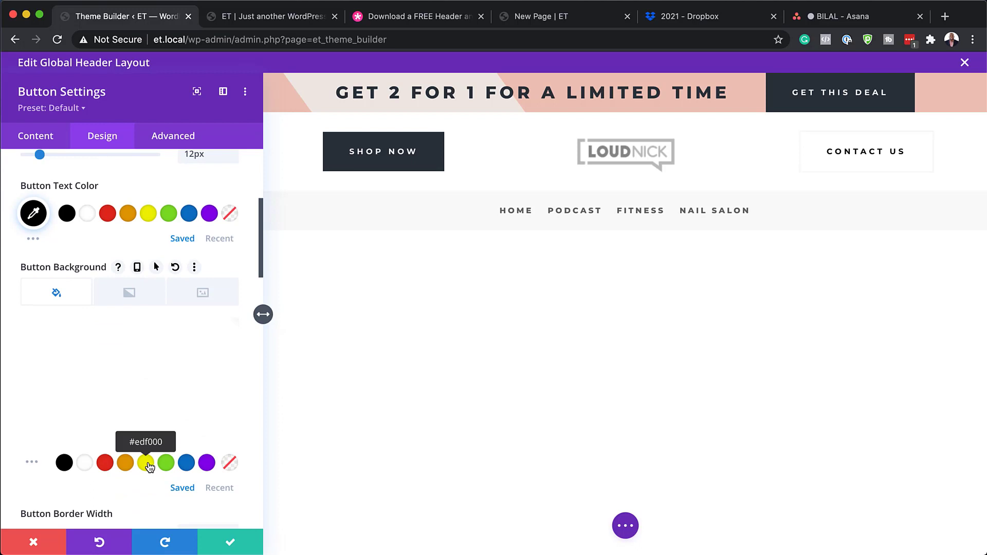
left_click(146, 463)
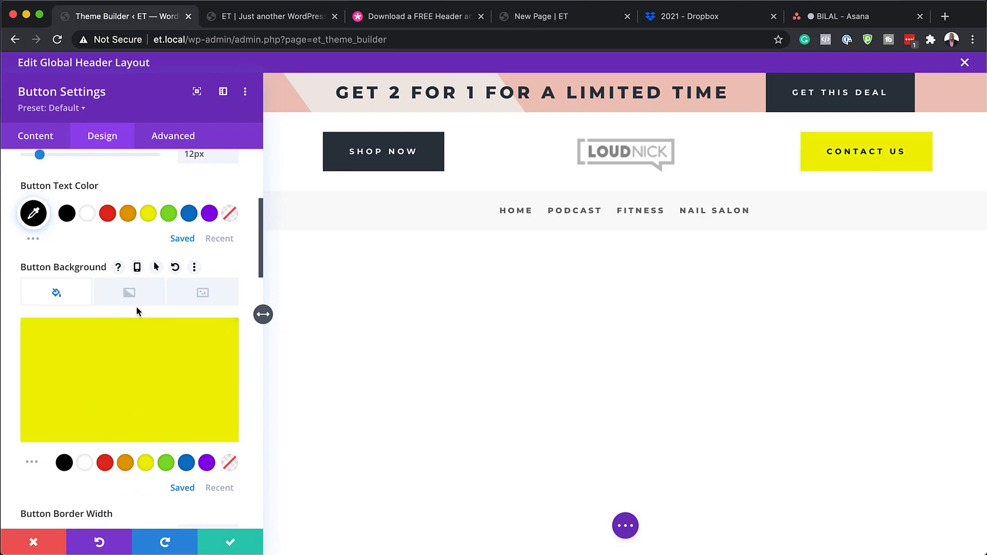
left_click(34, 543)
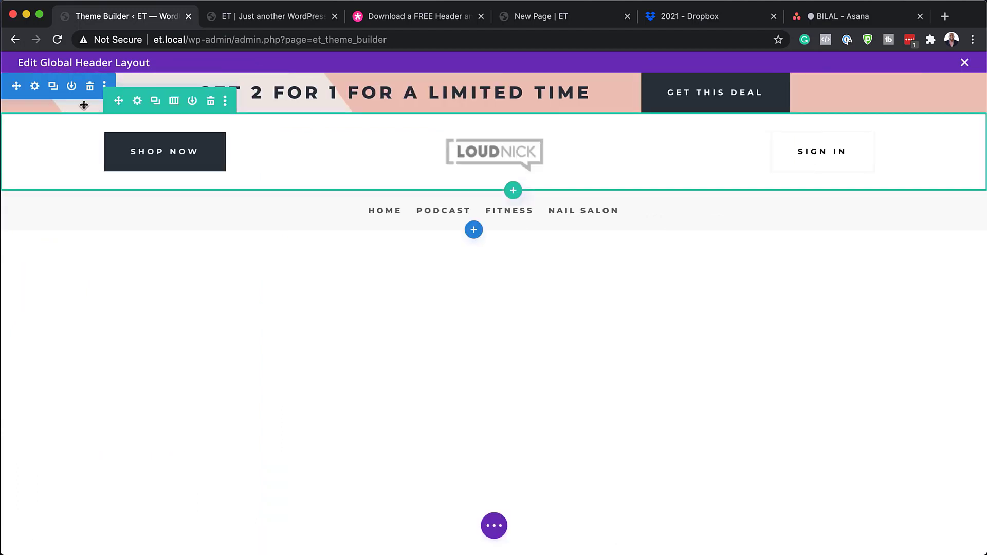
Step: Review the header section's background image options, including parallax, size, position and repeat, and close the settings without changes
left_click(36, 87)
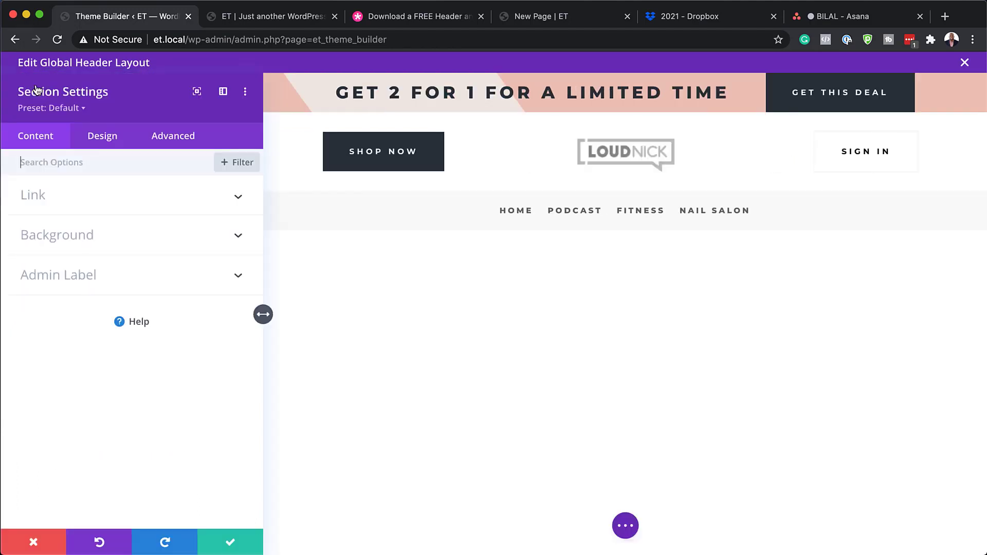
left_click(80, 240)
left_click(162, 222)
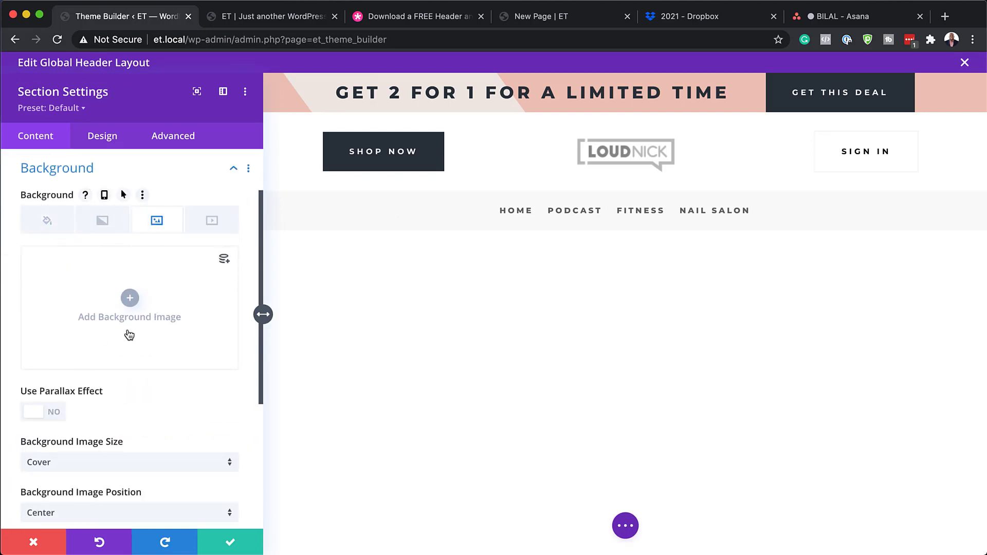
scroll(148, 418, "down", 2)
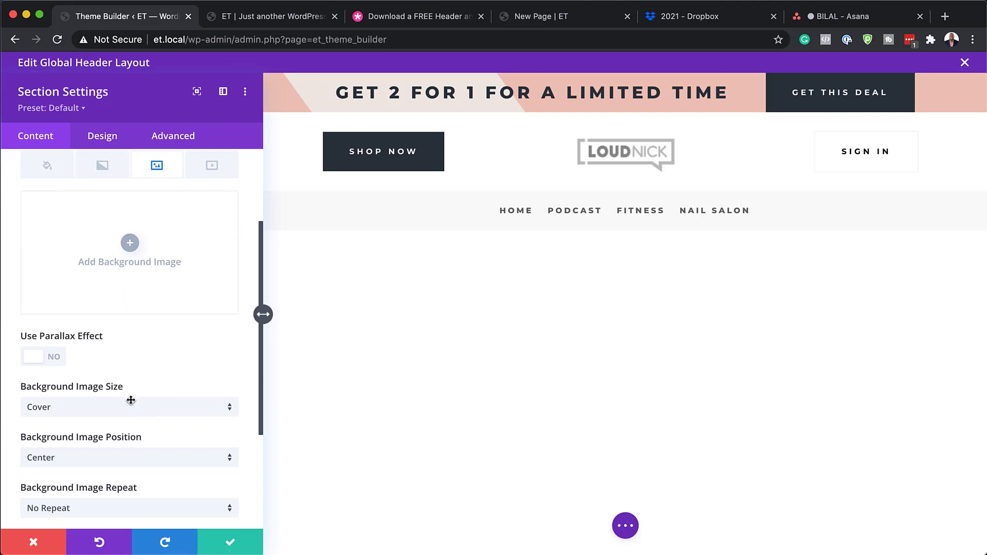
left_click(34, 543)
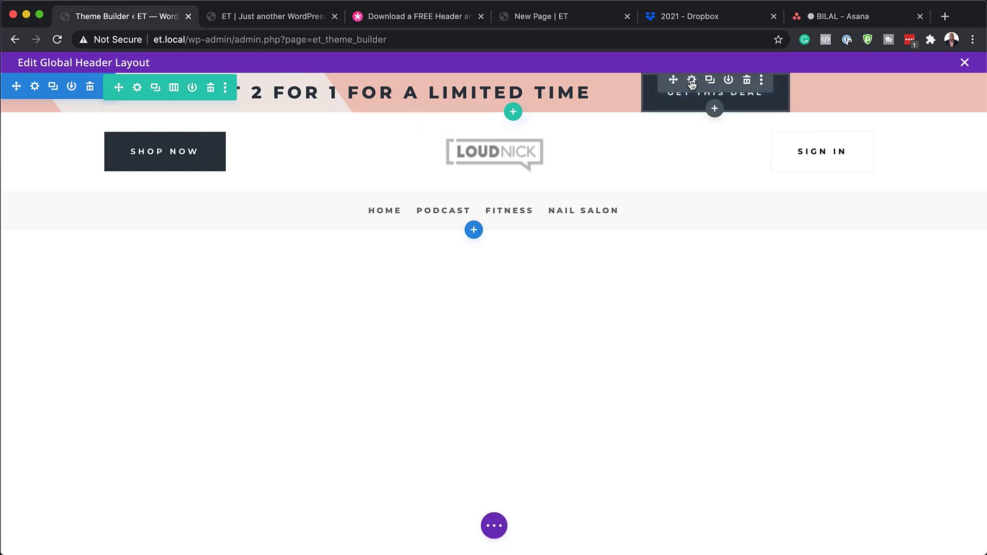
Step: Change the promo bar button's text to "Get this Deal!" and set its link URL to #
left_click(692, 81)
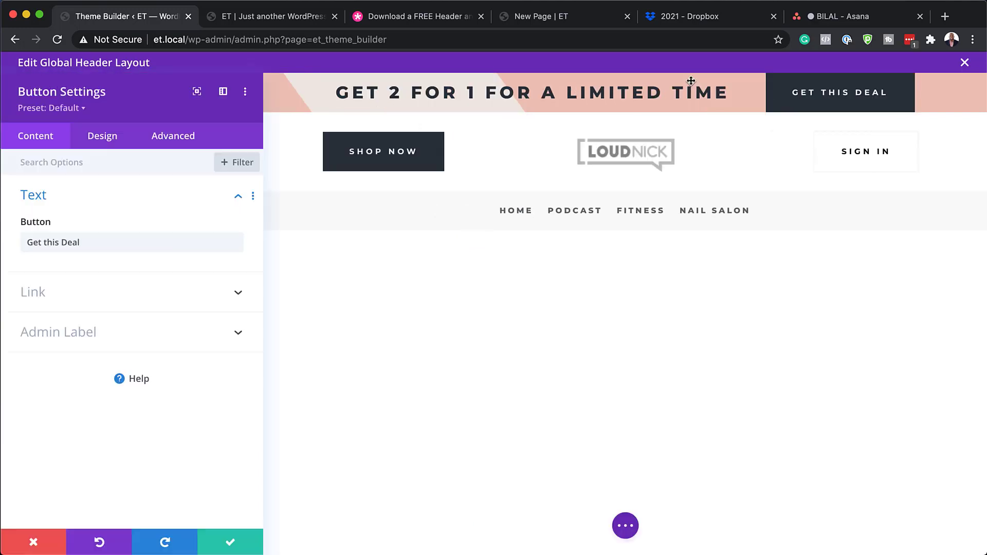
left_click(96, 242)
type("!")
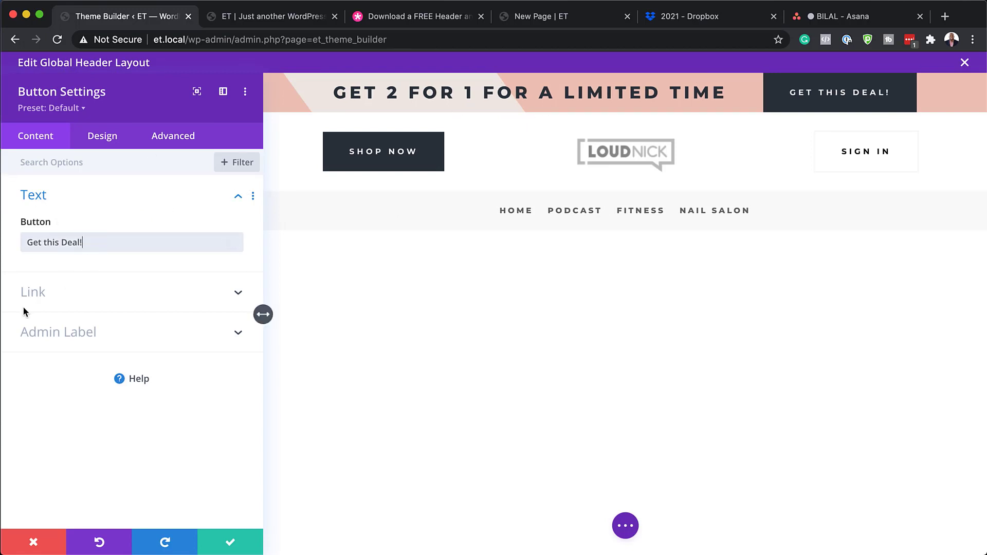
left_click(32, 297)
left_click(48, 293)
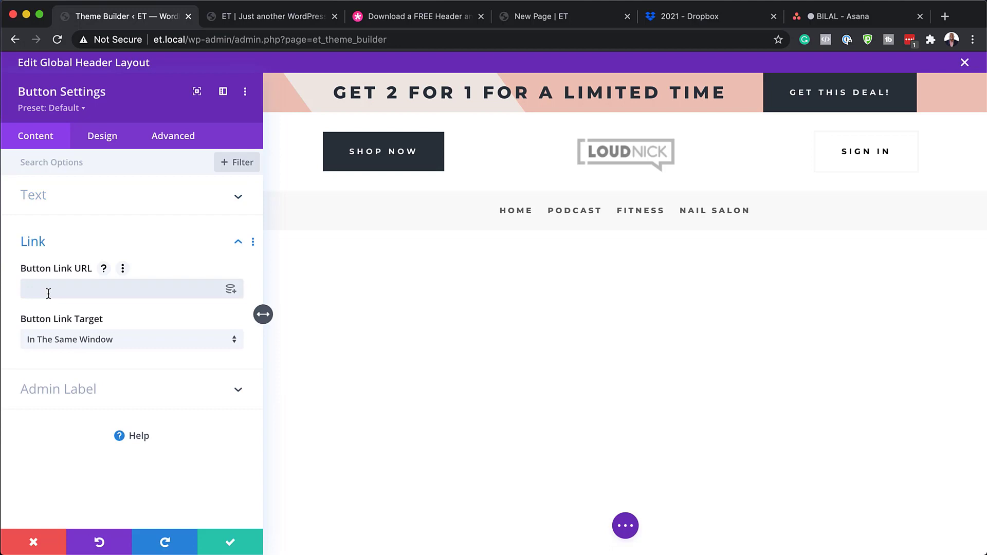
type("#")
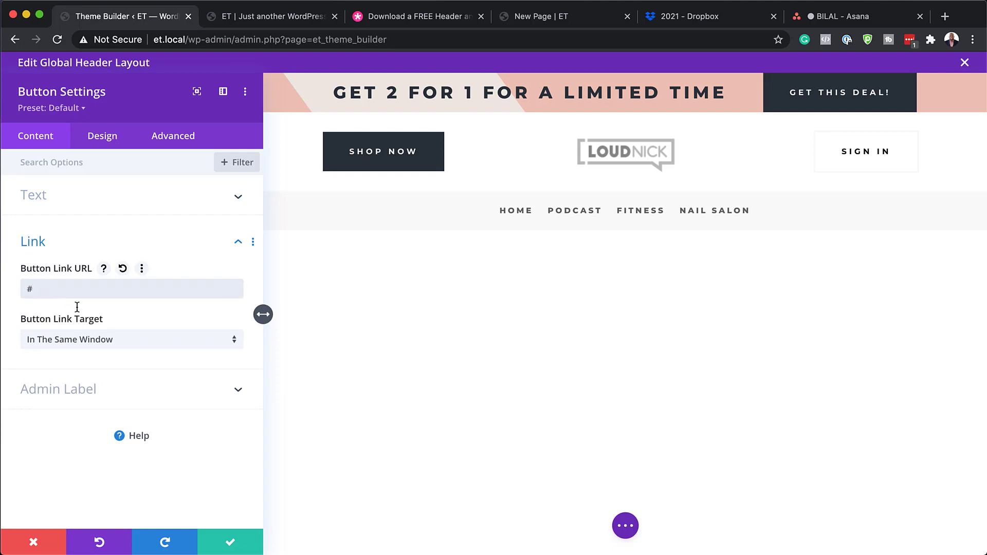
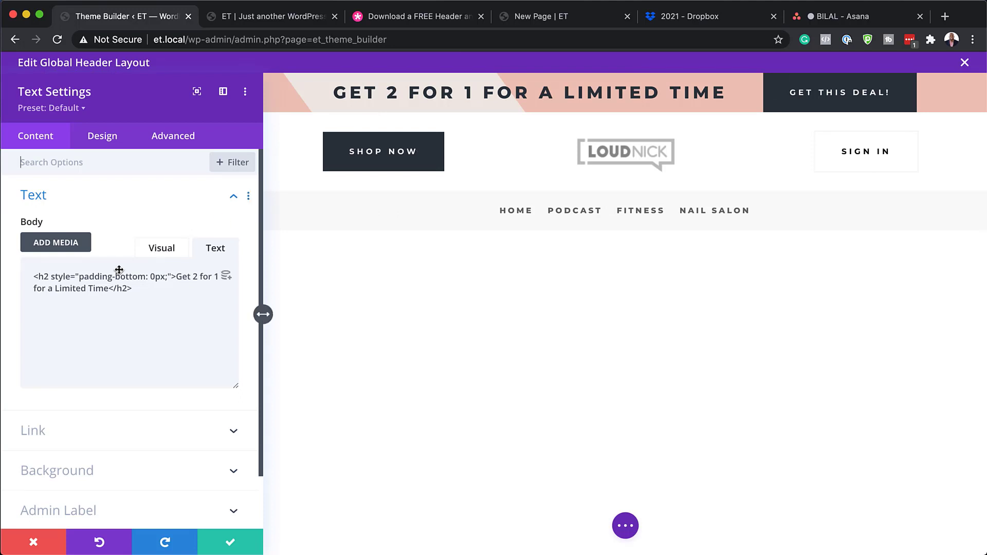
Step: Try adding "today" to the end of the promo bar's heading text, then remove it
left_click(162, 249)
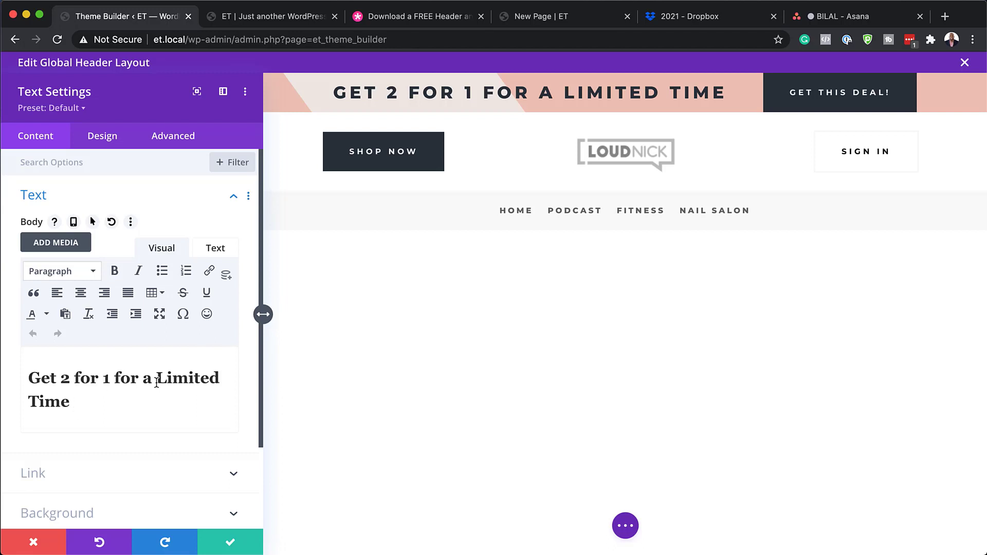
left_click(124, 400)
type("today")
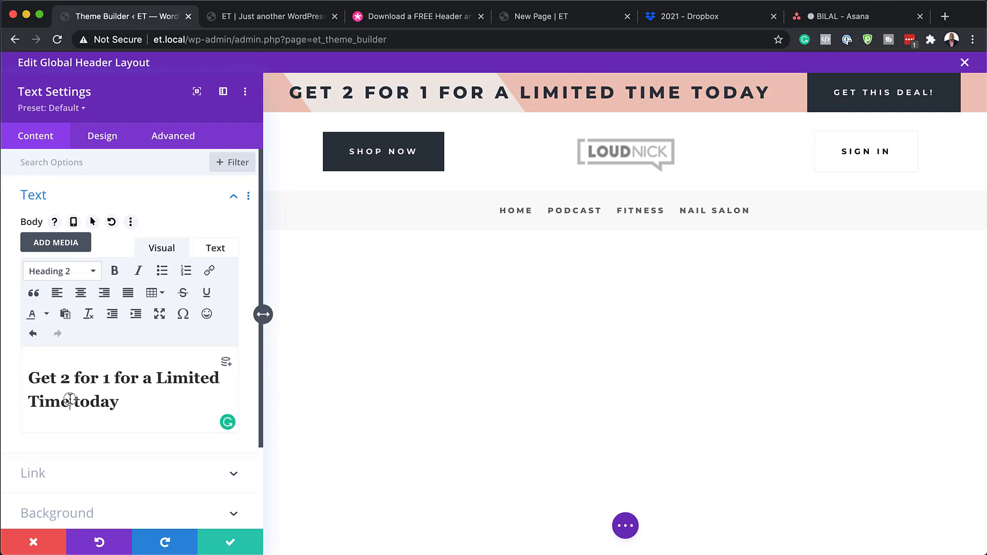
left_click_drag(70, 400, 232, 396)
key("BackSpace")
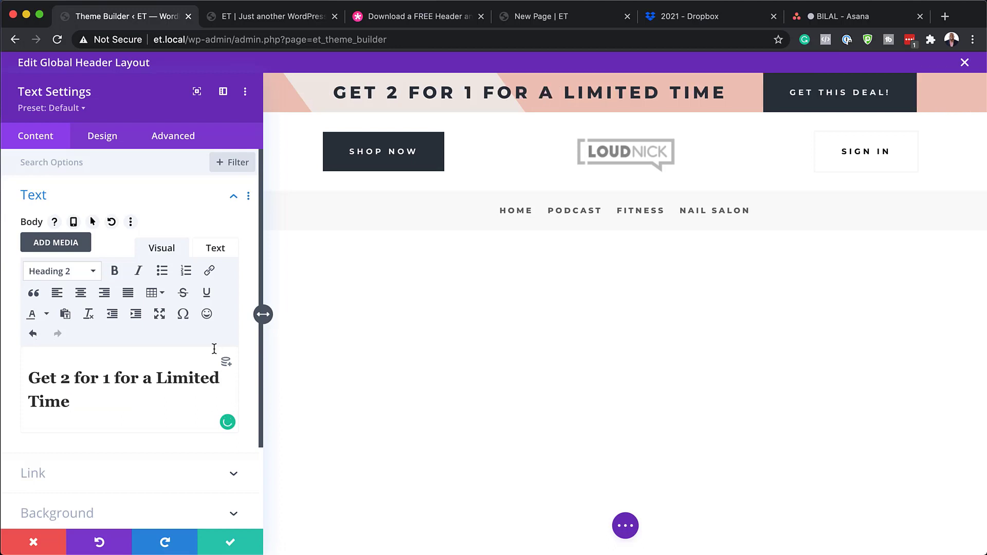
Step: Try #73a398 as the Heading 2 text color of the promo bar's heading
scroll(159, 424, "down", 3)
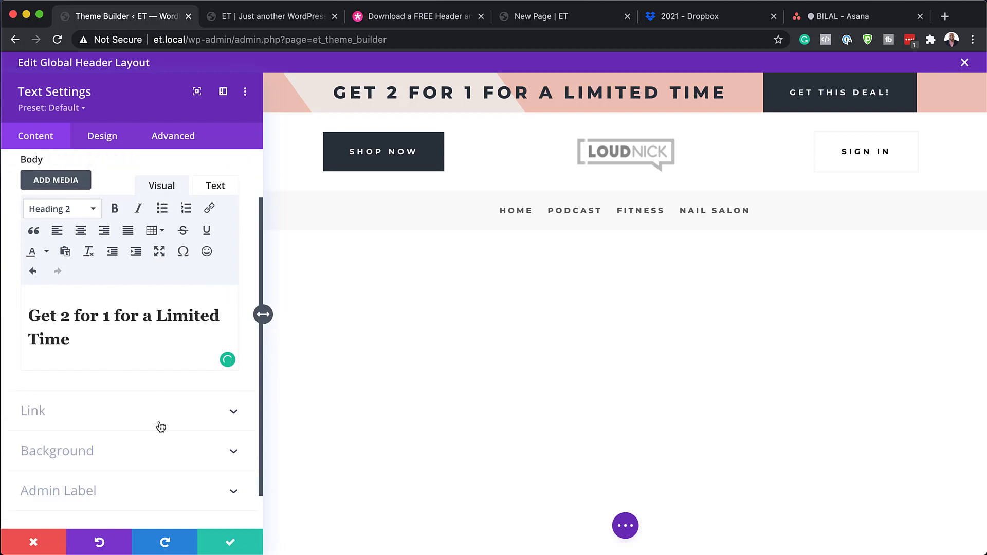
left_click(103, 140)
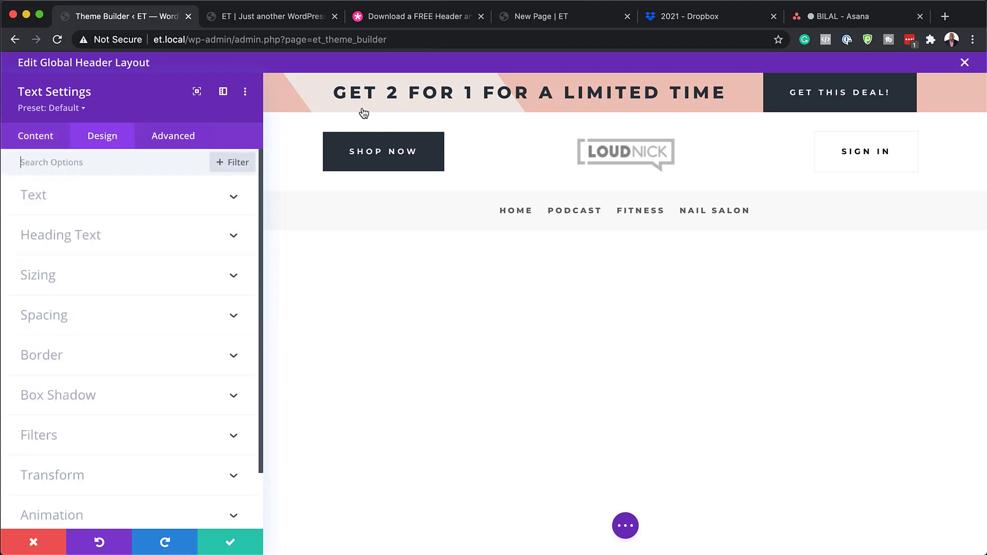
left_click(335, 86)
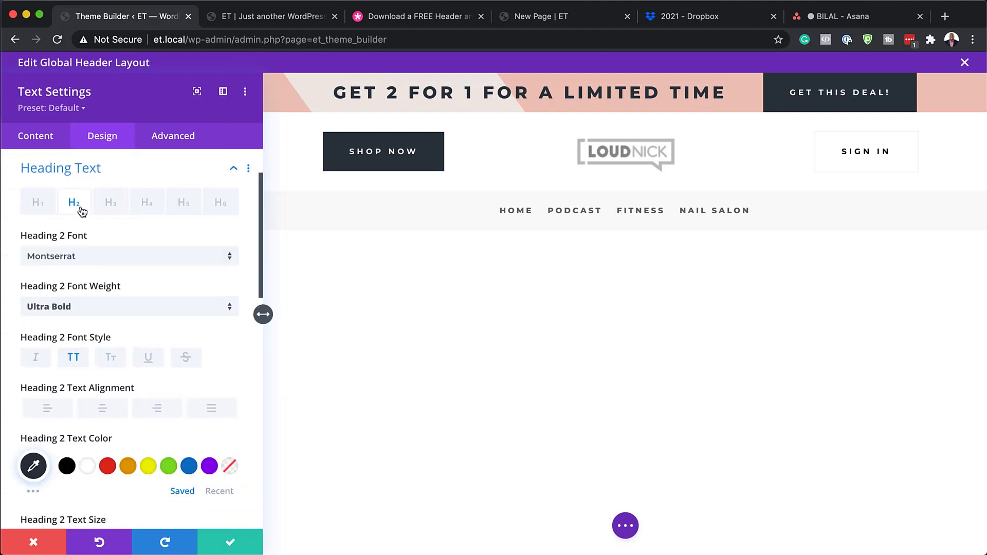
scroll(103, 407, "down", 2)
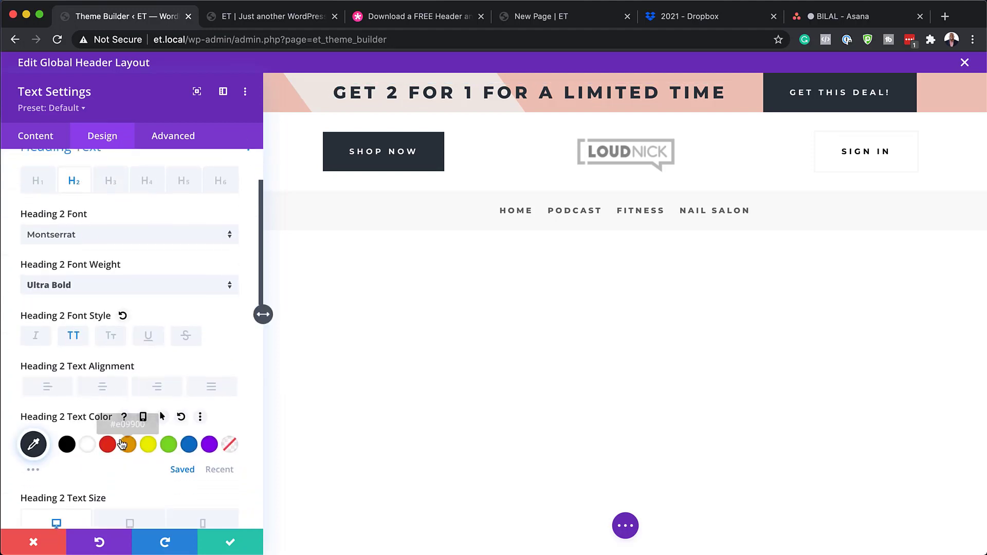
left_click(34, 425)
scroll(138, 460, "down", 3)
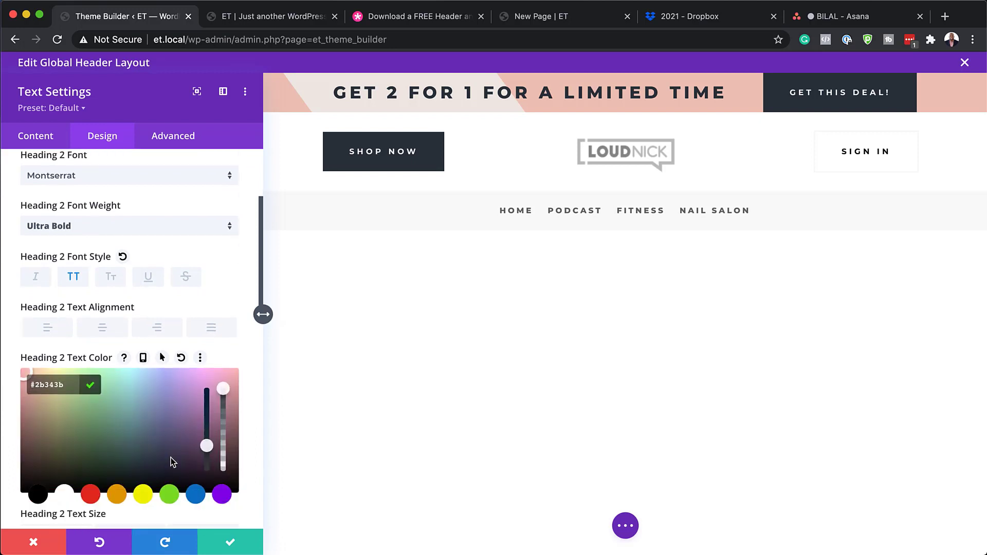
left_click_drag(39, 403, 123, 387)
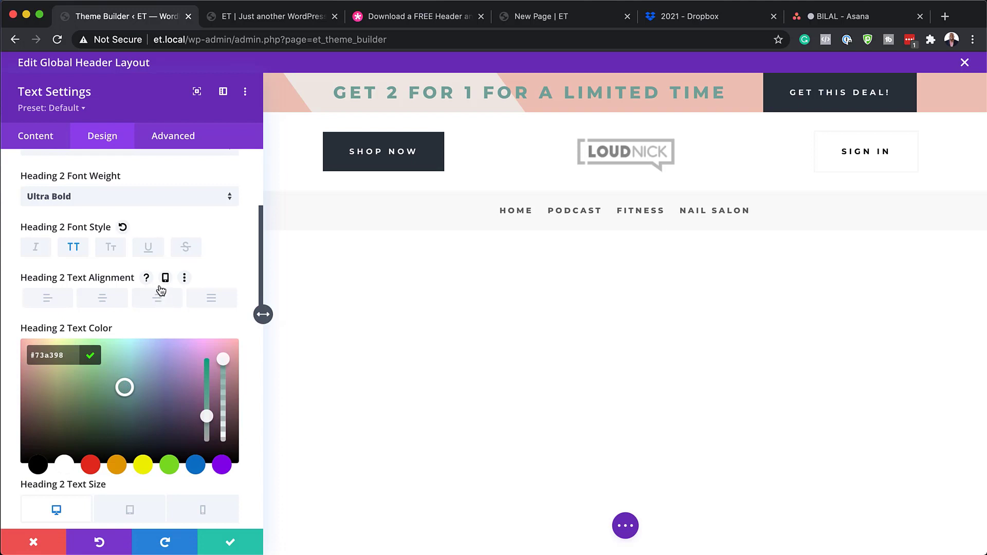
Step: Try a 32px Heading 2 text size on the promo bar's heading, then discard all changes to that text module
scroll(208, 280, "down", 5)
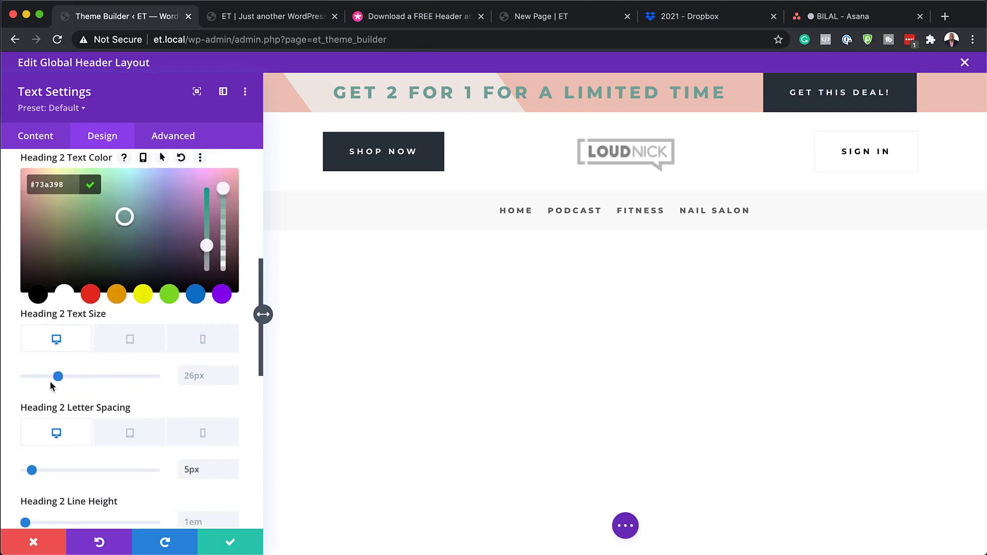
mouse_move(56, 378)
left_mouse_down()
mouse_move(43, 384)
mouse_move(65, 389)
left_mouse_up()
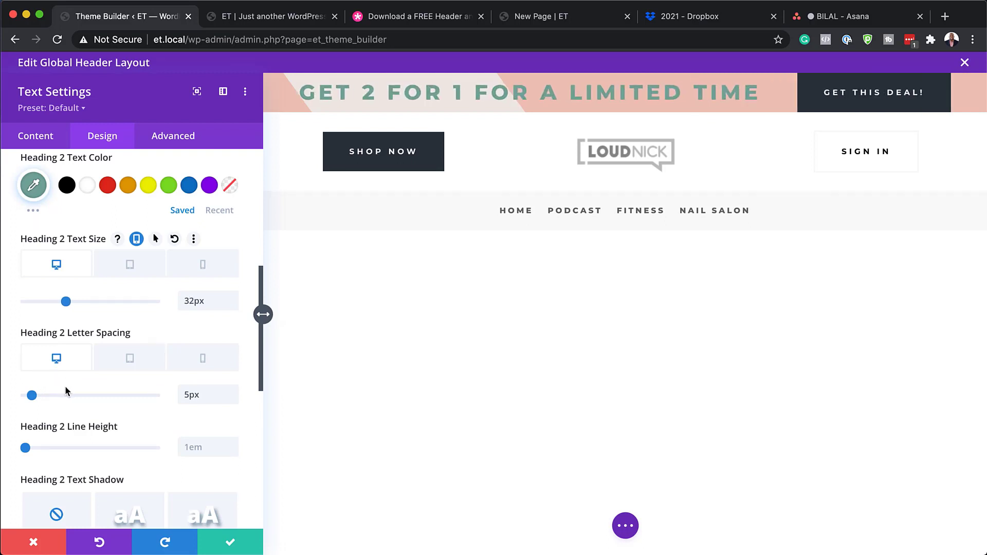
left_click(34, 543)
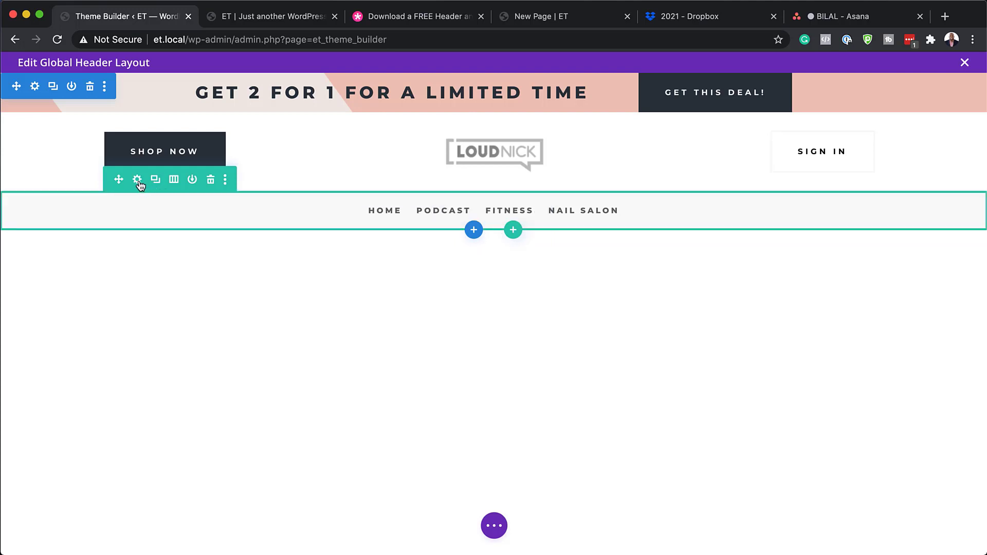
Step: Set the background color of the header's navigation menu row to #d1d1d1 and save the row settings
left_click(137, 180)
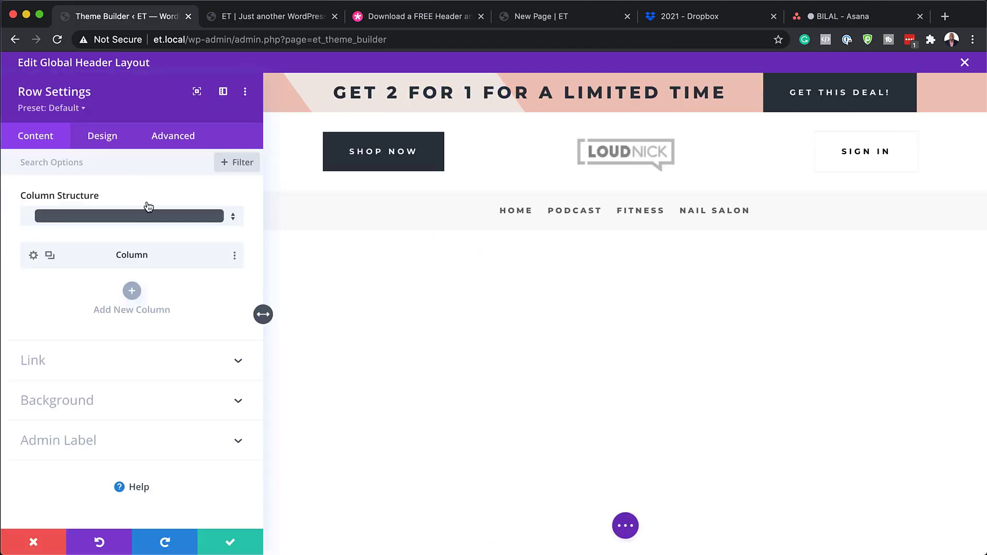
left_click(95, 406)
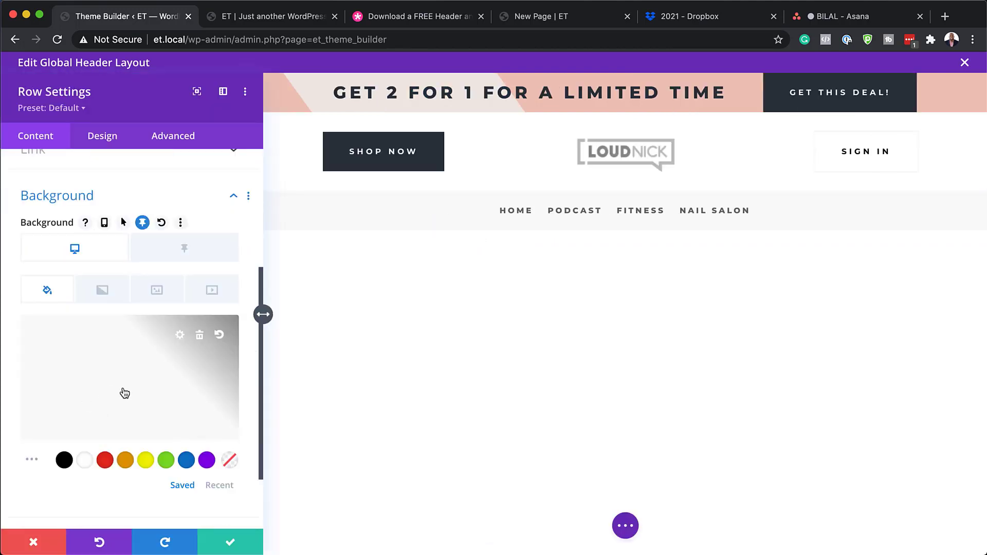
left_click(130, 376)
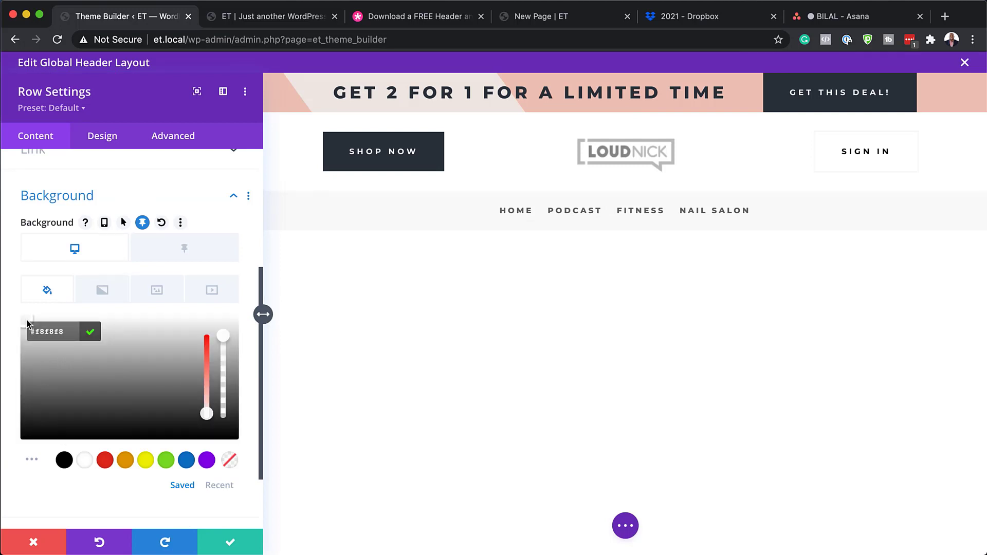
left_click_drag(22, 320, 7, 343)
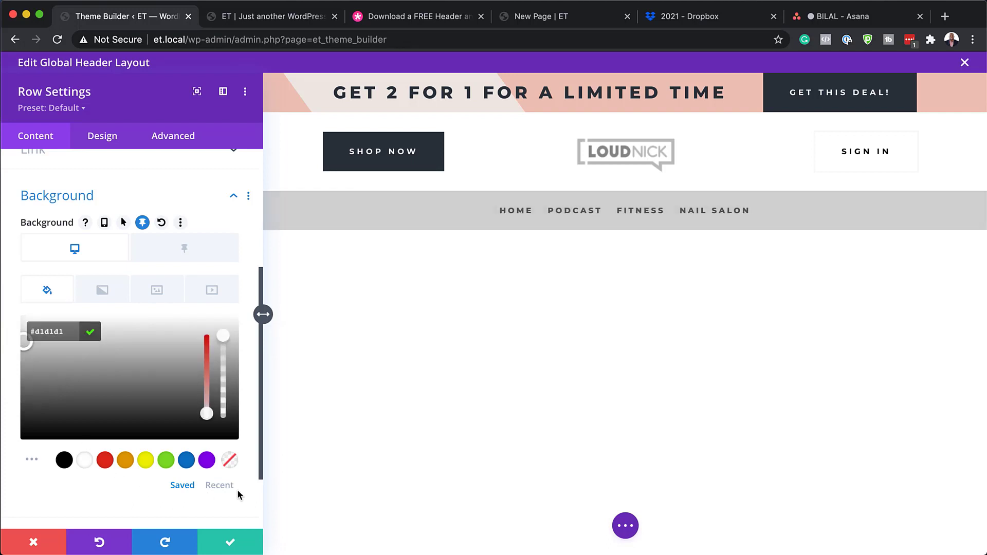
left_click(226, 544)
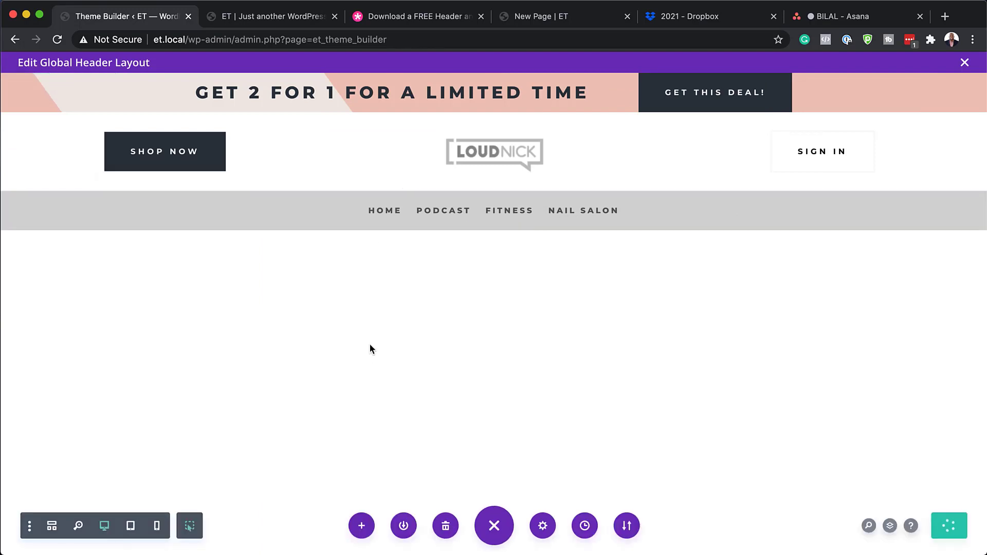
Step: Close the header layout and save the Theme Builder changes, reloading the site's front page to check the updated header
left_click(962, 64)
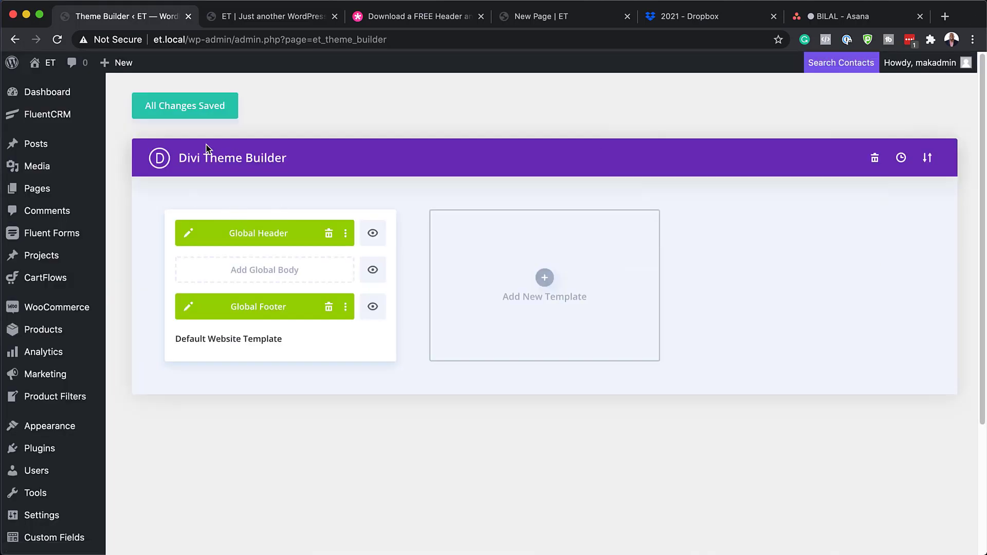
left_click(206, 101)
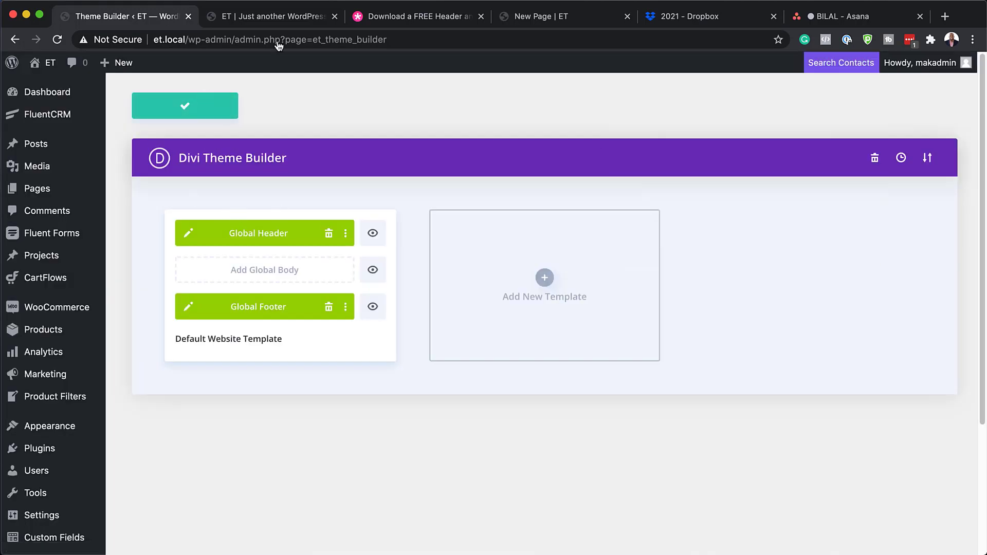
left_click(289, 17)
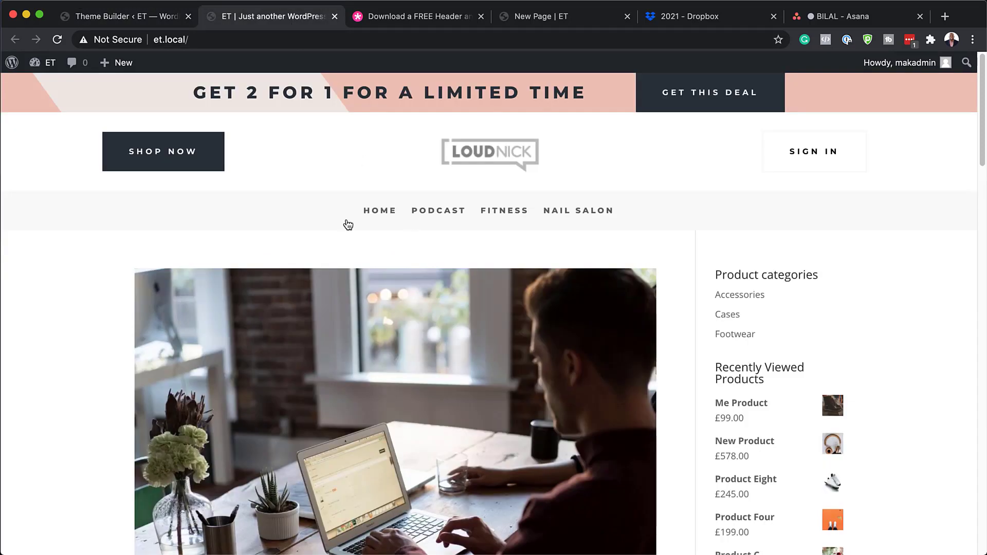
left_click(57, 39)
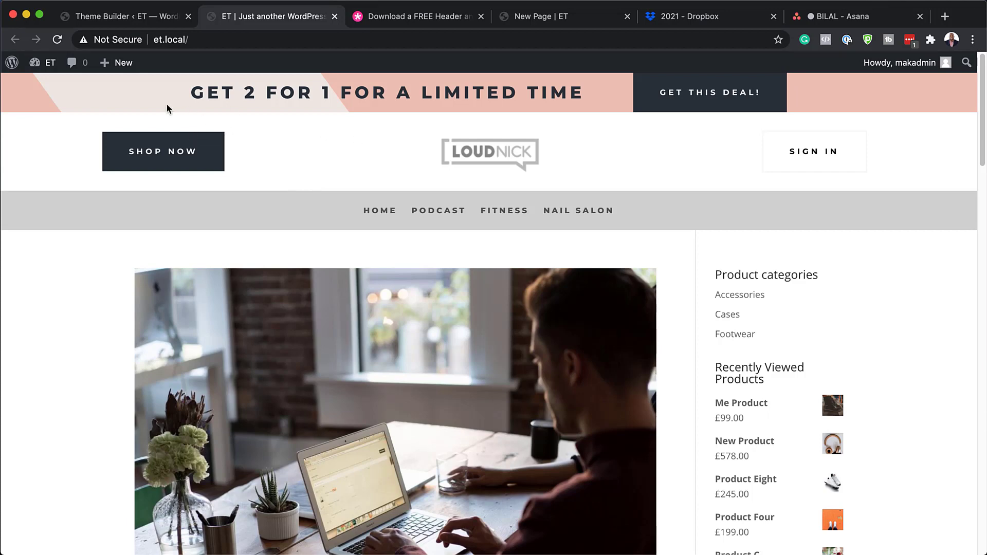
Step: Return to the Theme Builder and open the Global Footer layout for editing
left_click(149, 18)
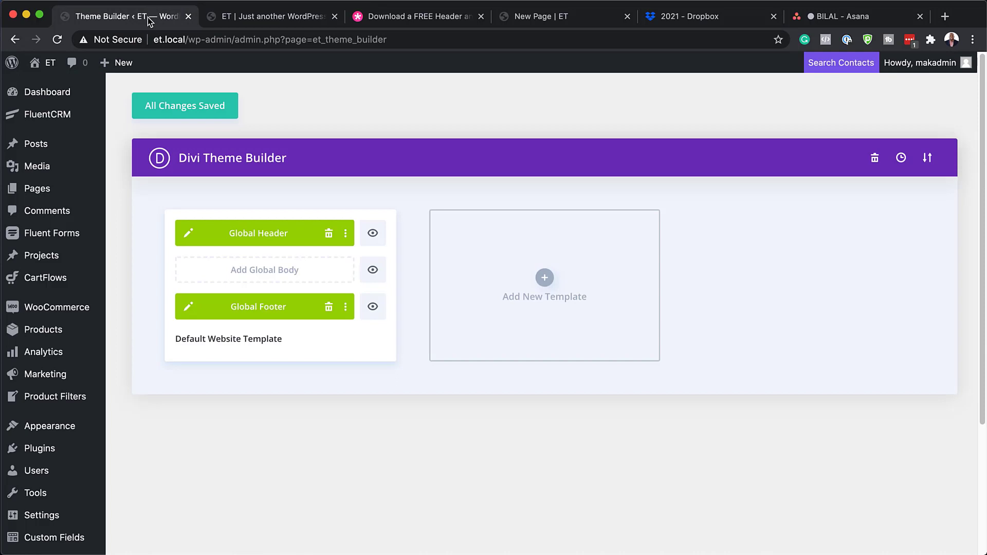
left_click(190, 307)
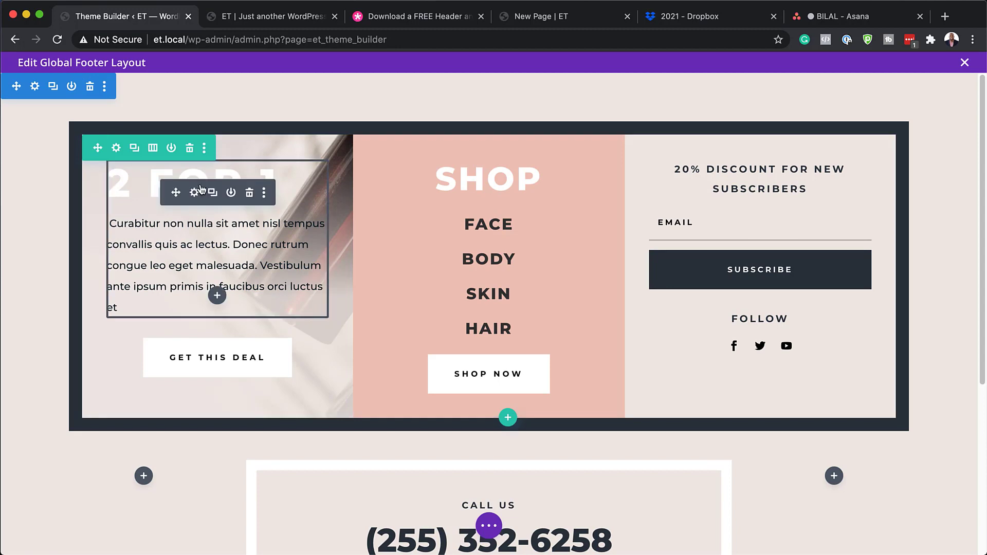
Step: Try red #e02b20, white #ffffff, blue and purple #8300e9 as the footer section's background color, then discard the changes
left_click(35, 87)
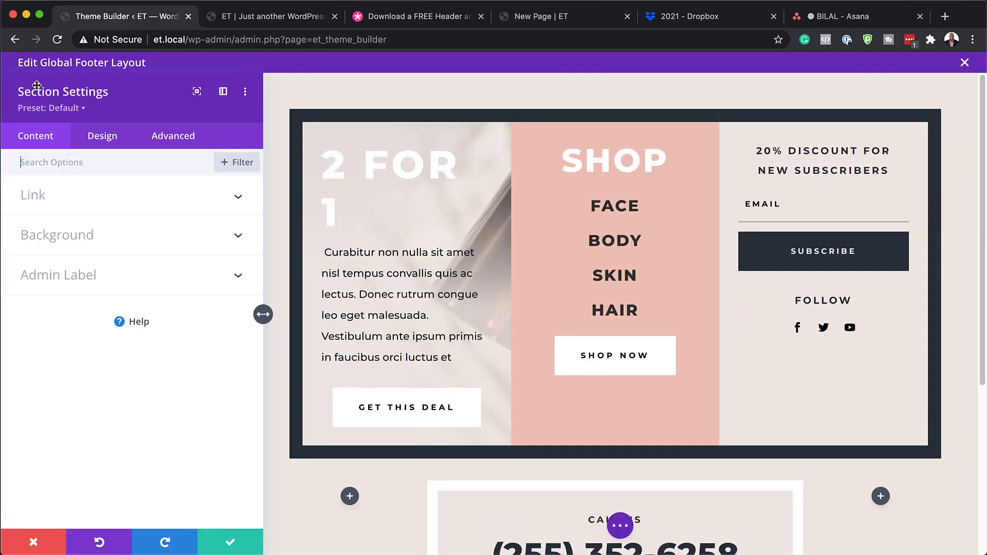
left_click(72, 235)
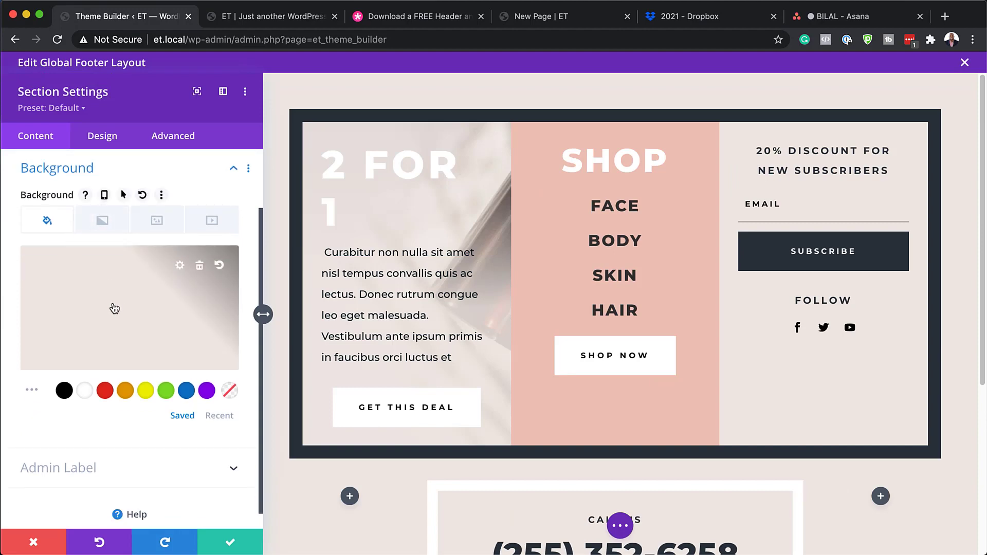
left_click(105, 391)
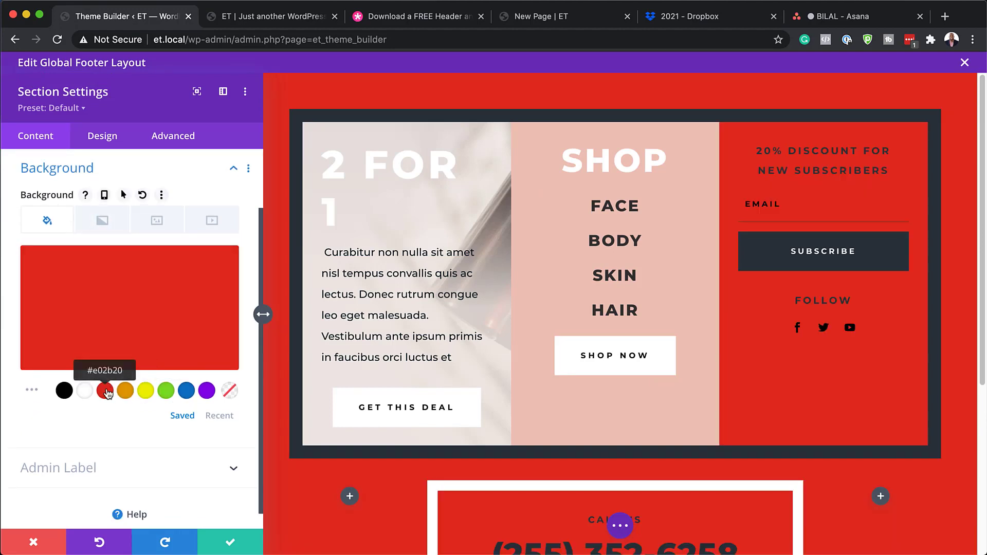
left_click(83, 391)
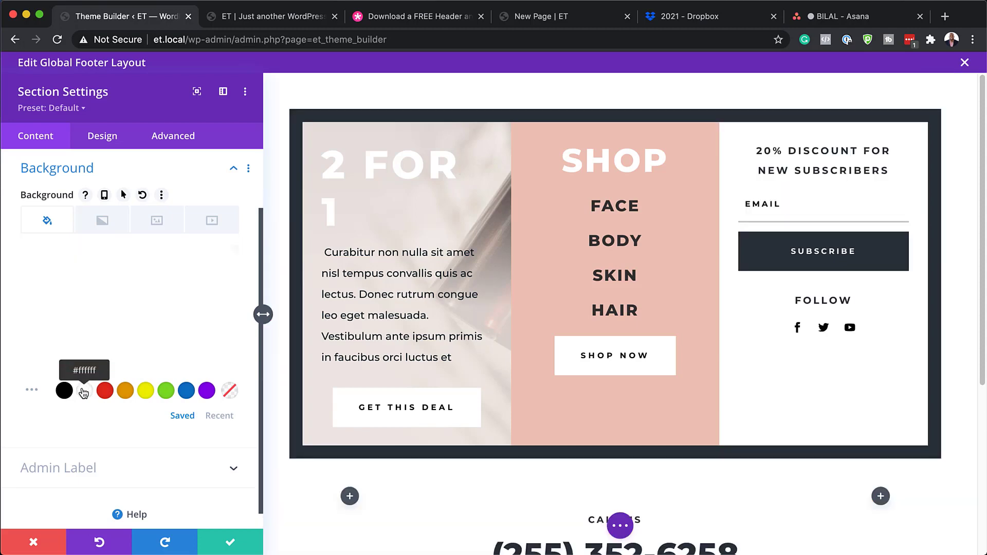
left_click(187, 392)
left_click(207, 392)
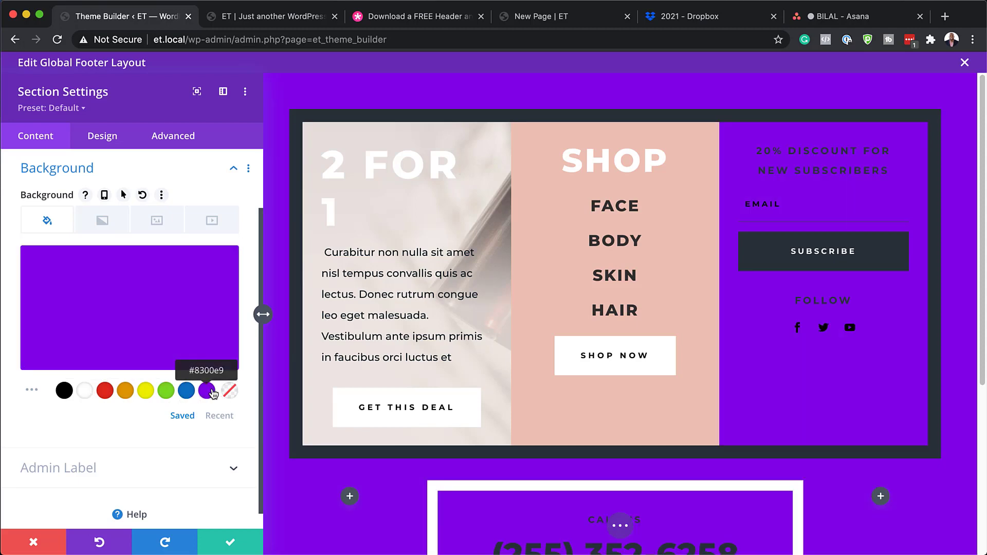
left_click(36, 542)
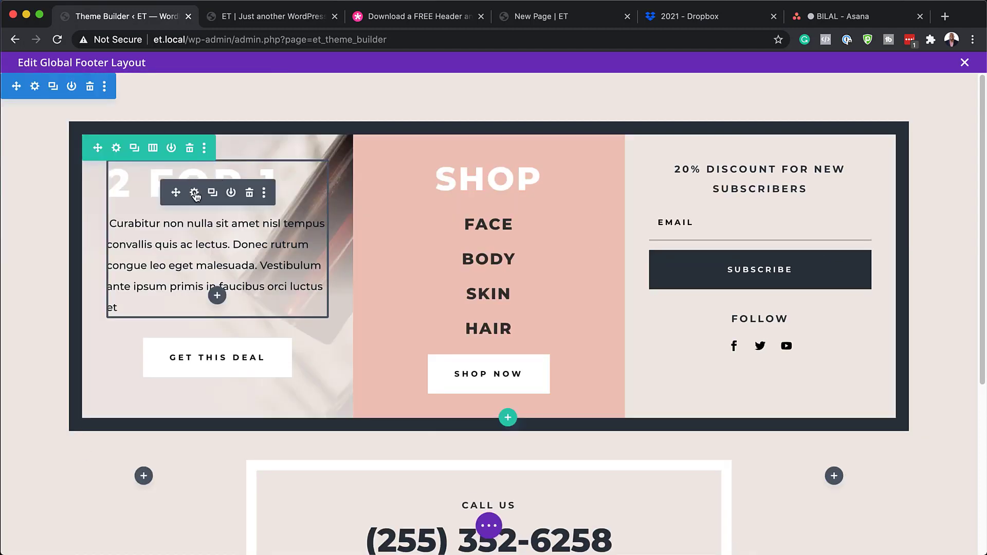
Step: Change the heading of the footer's first-column promo text to "2 for 3"
left_click(195, 193)
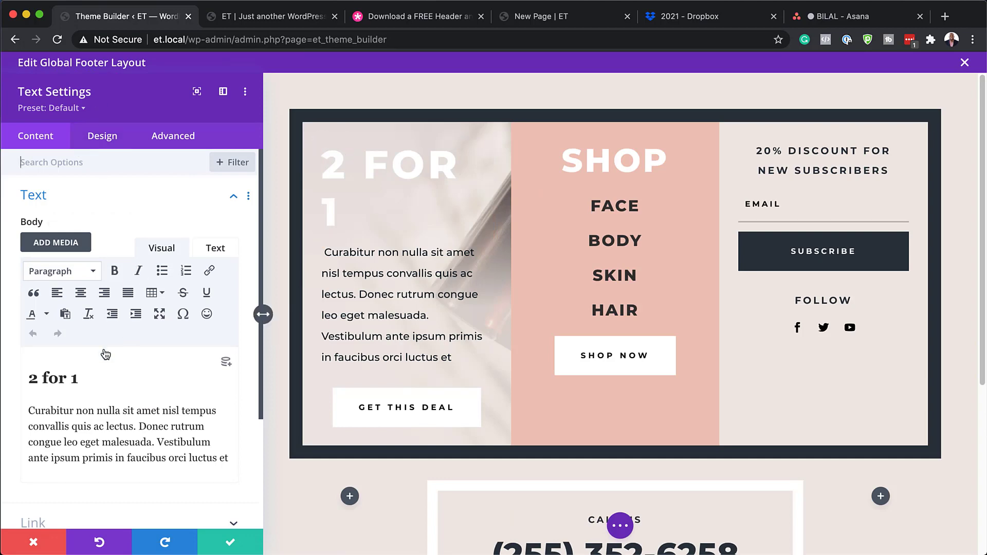
left_click_drag(72, 378, 86, 379)
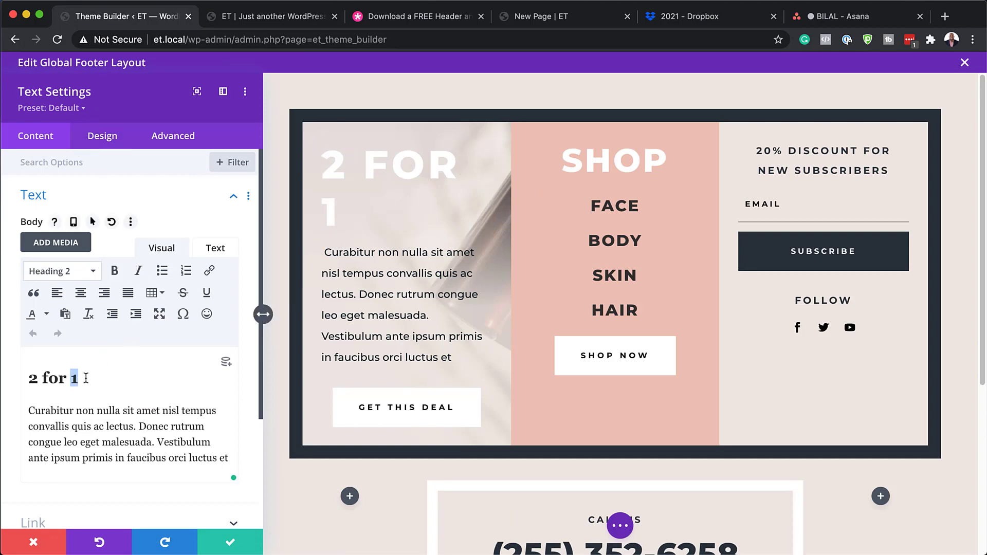
type("3")
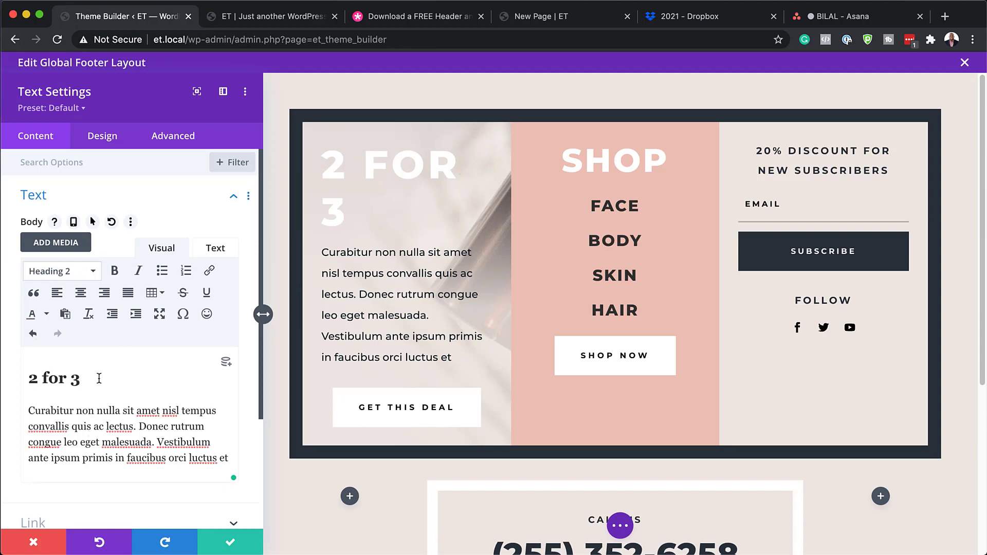
Step: Set the text size of the "2 for 3" heading in the footer's first column to 50px
left_click(321, 142)
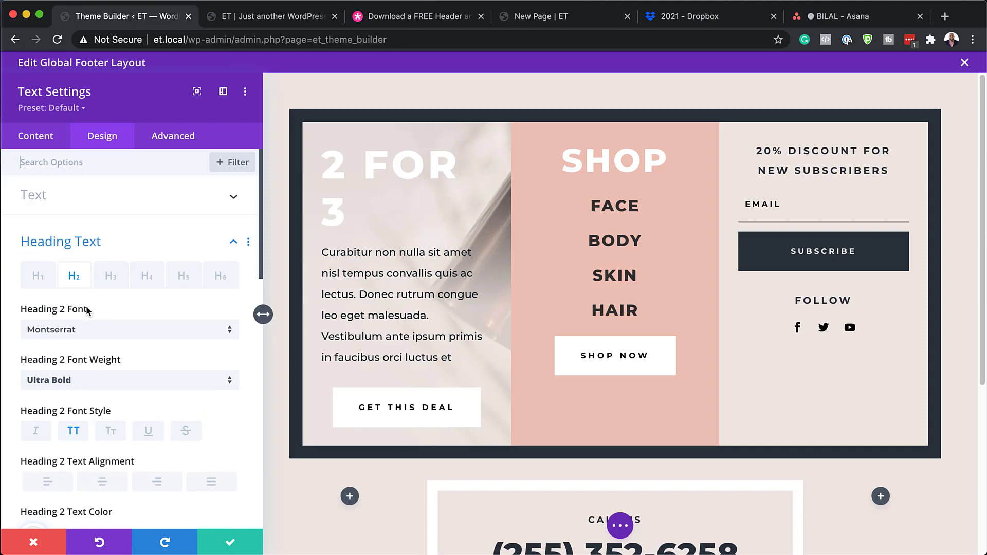
scroll(110, 343, "down", 5)
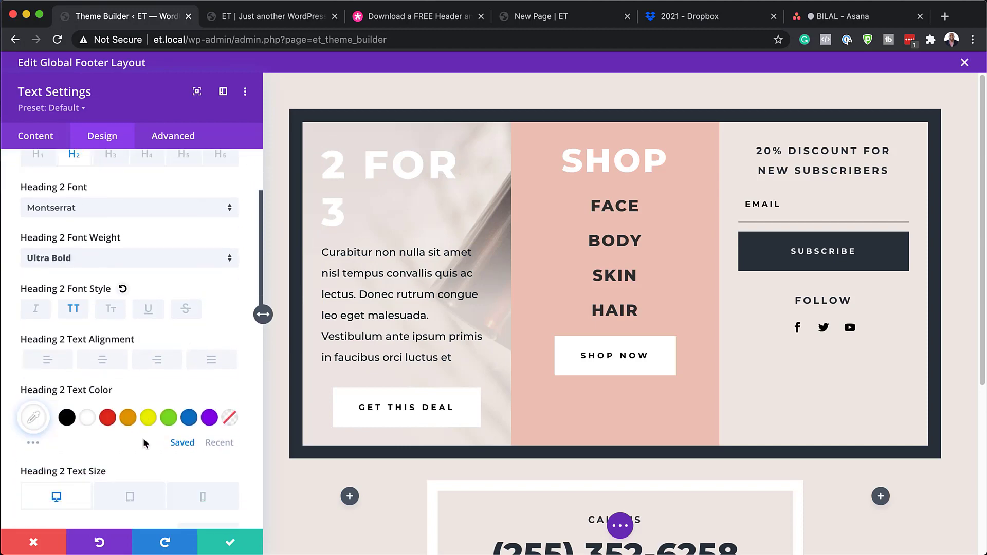
scroll(144, 443, "down", 1)
mouse_move(103, 451)
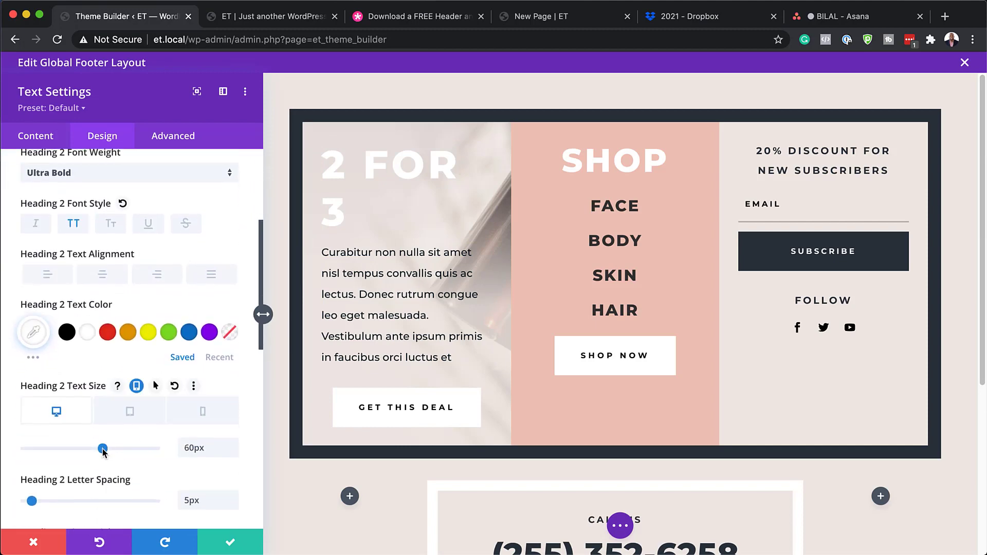
left_click_drag(102, 451, 90, 454)
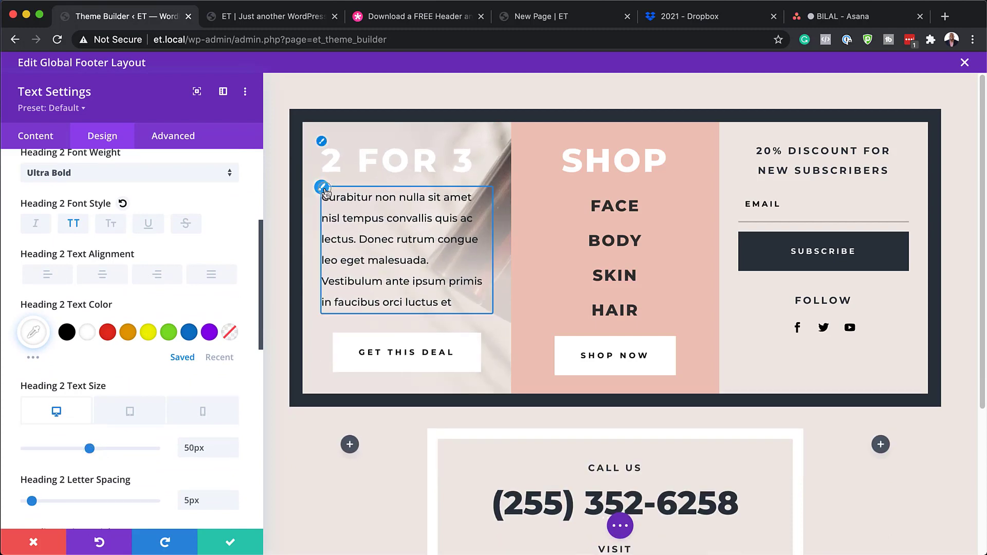
Step: Reduce the body text size of the first-column promo paragraph to 14px and save the text module
left_click(323, 188)
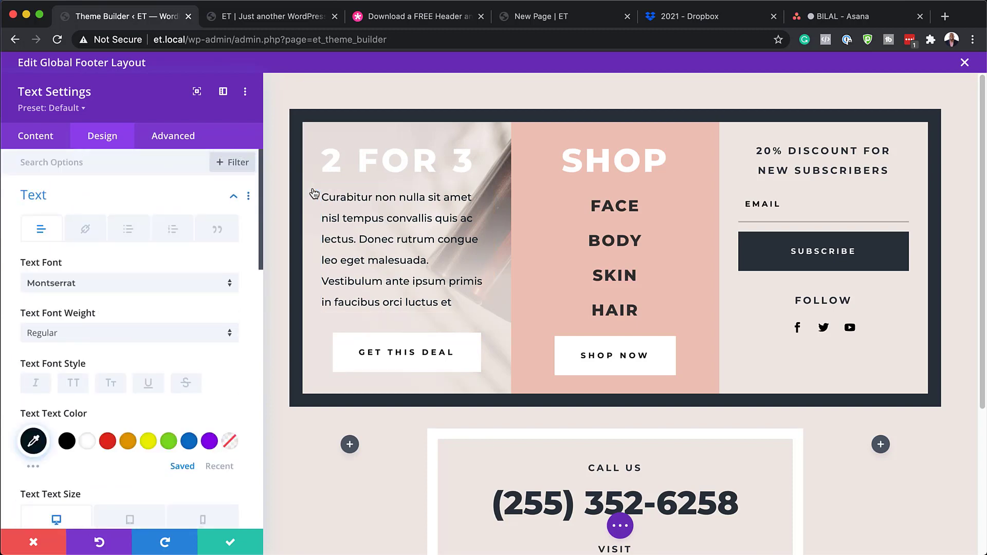
scroll(157, 337, "down", 5)
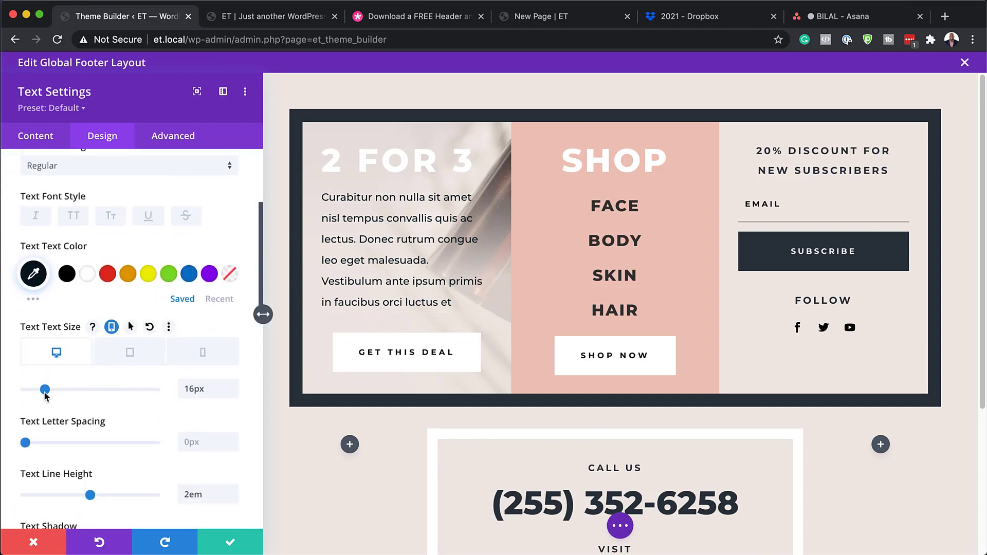
left_click_drag(44, 390, 43, 394)
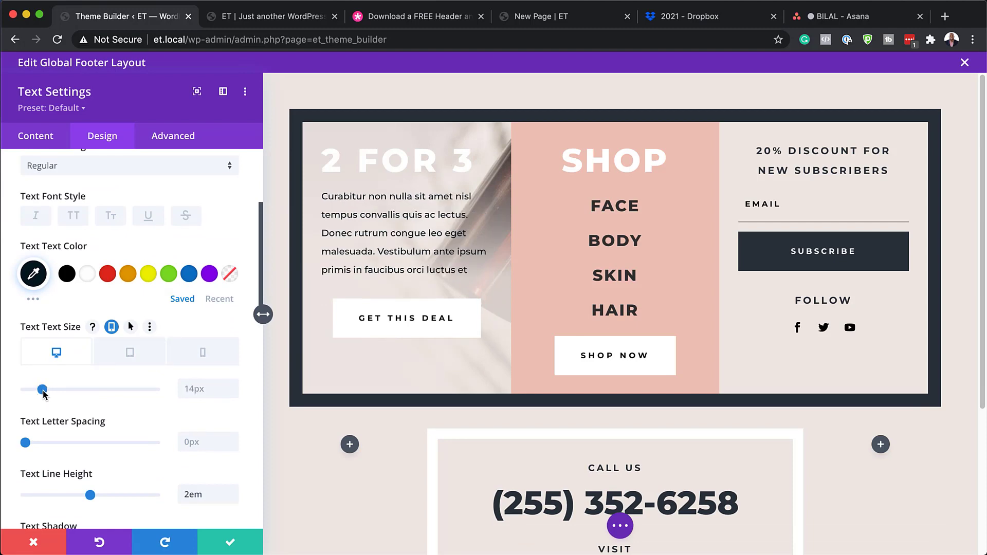
left_click(236, 542)
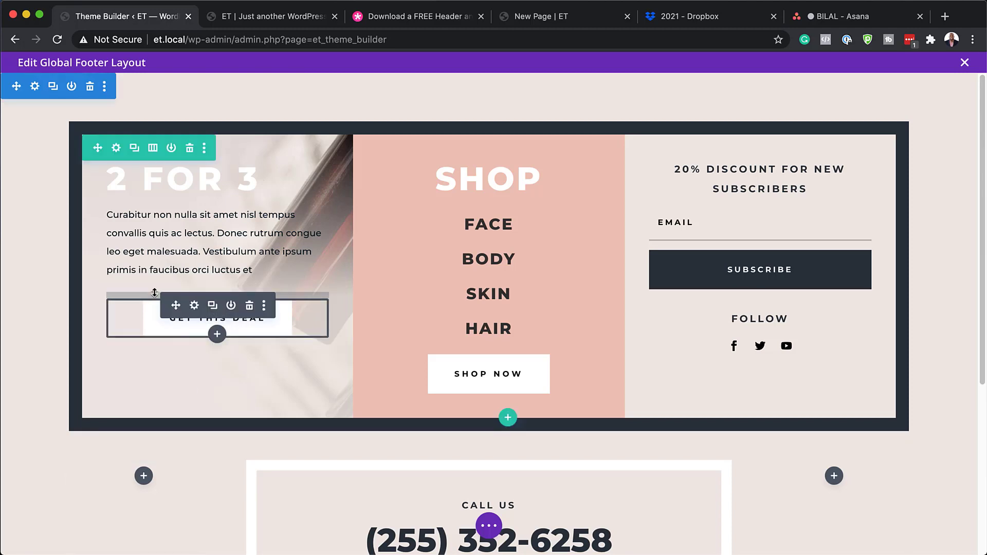
Step: Look through the link and button styling options of the "Get this Deal" button, then close its settings without saving
left_click(193, 307)
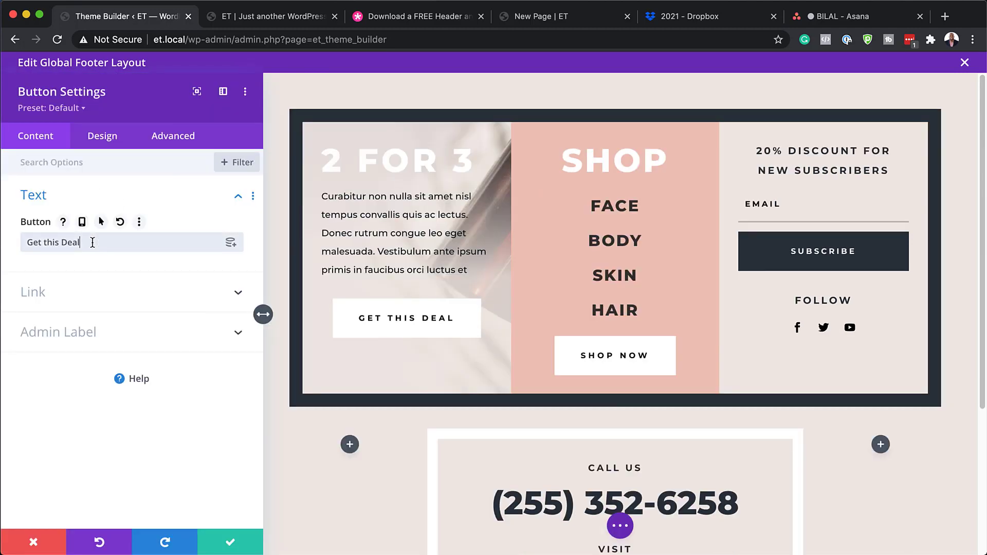
left_click(42, 292)
left_click(43, 291)
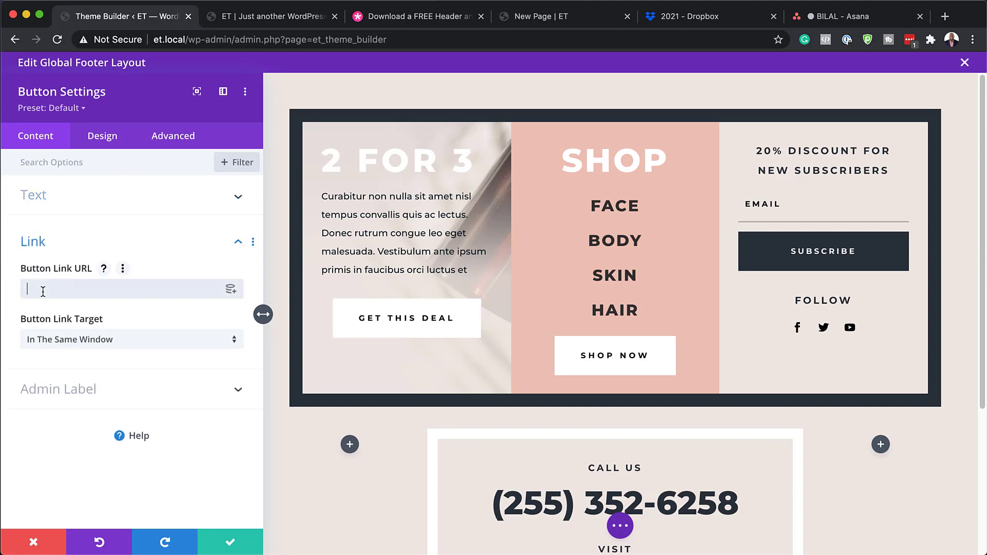
type("#")
left_click(104, 140)
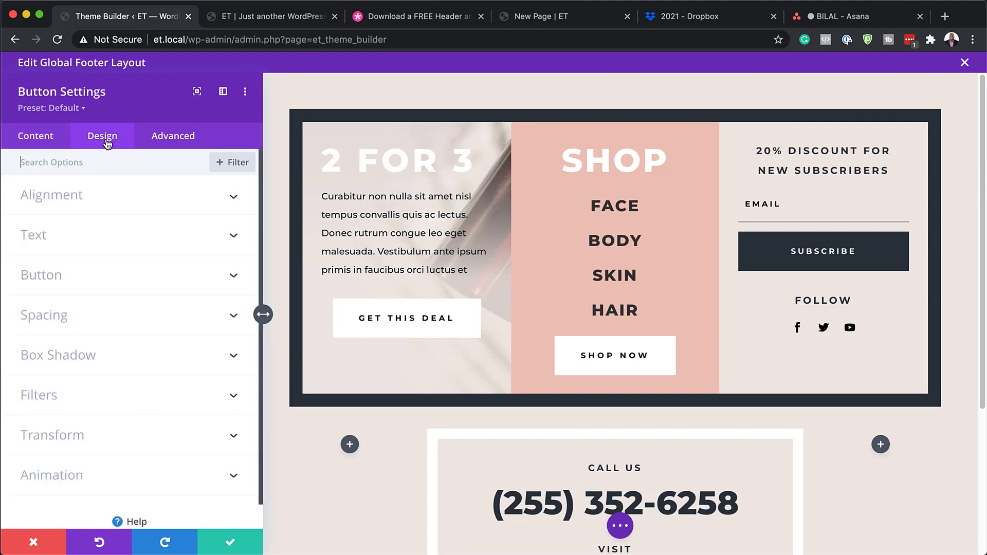
left_click(77, 285)
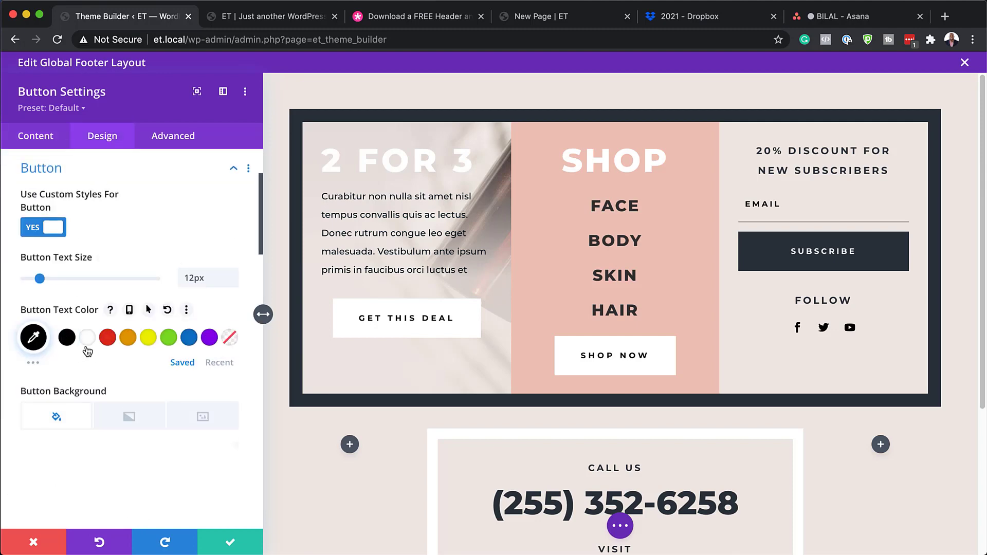
scroll(121, 295, "down", 2)
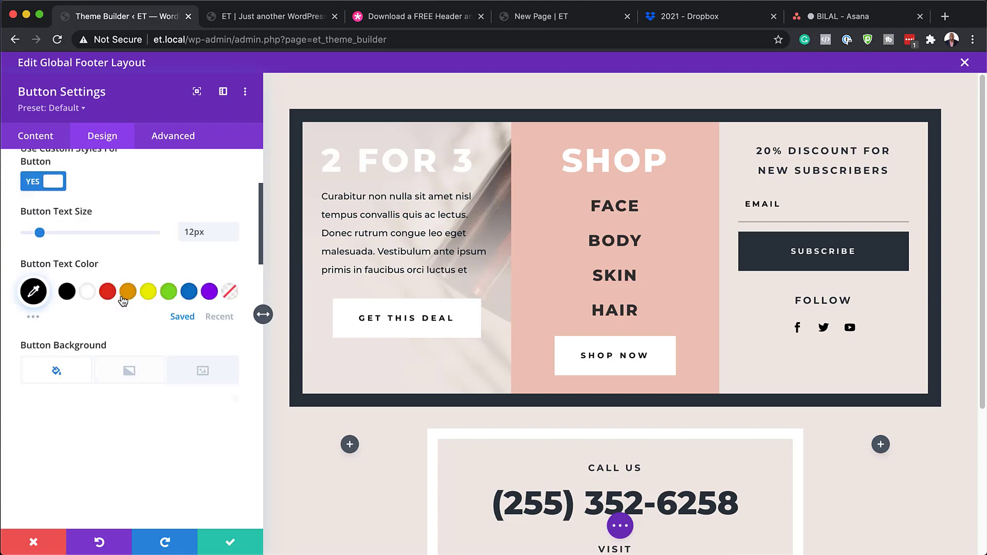
scroll(122, 301, "up", 4)
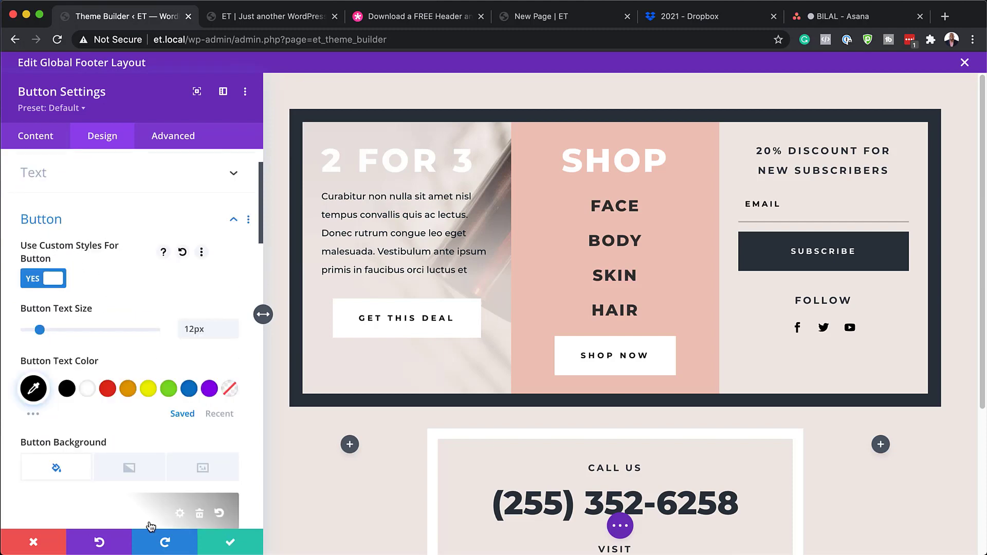
left_click(37, 536)
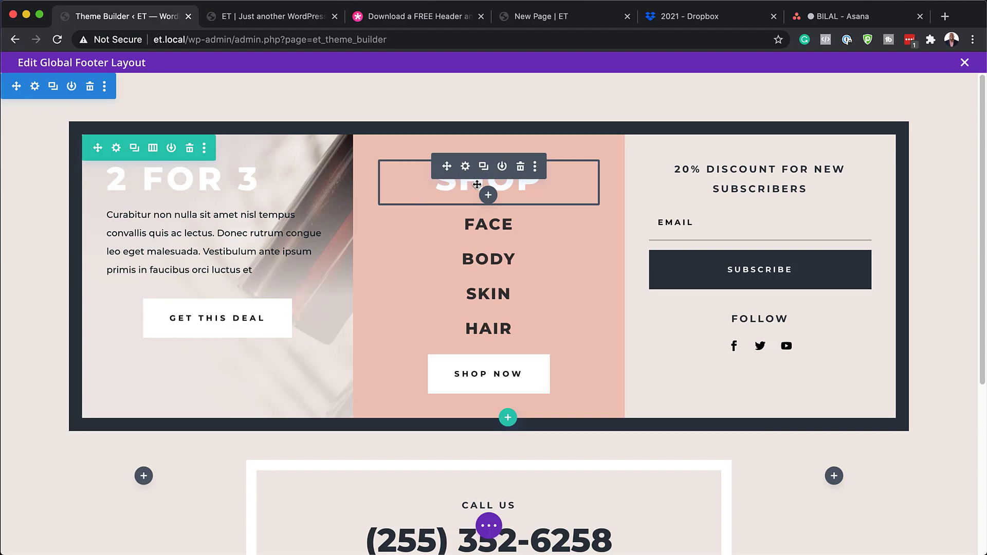
Step: View the content settings of the "Shop" heading in the footer's second column, then close them without saving
left_click(467, 167)
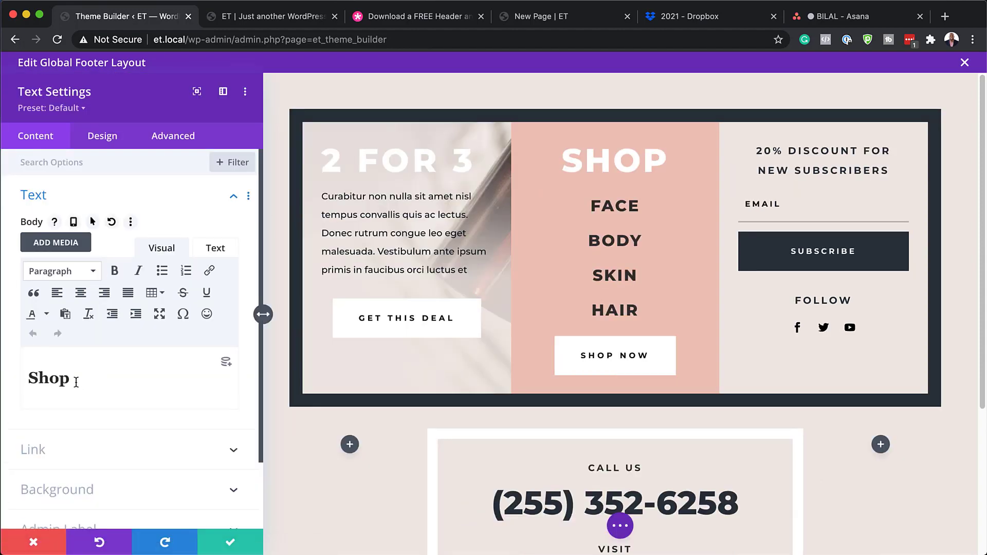
left_click(75, 381)
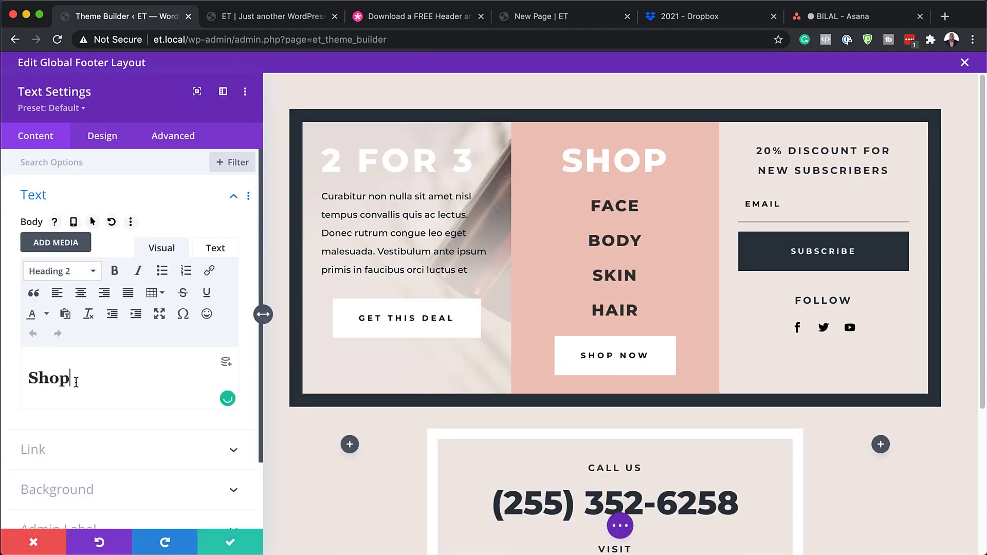
left_click(34, 545)
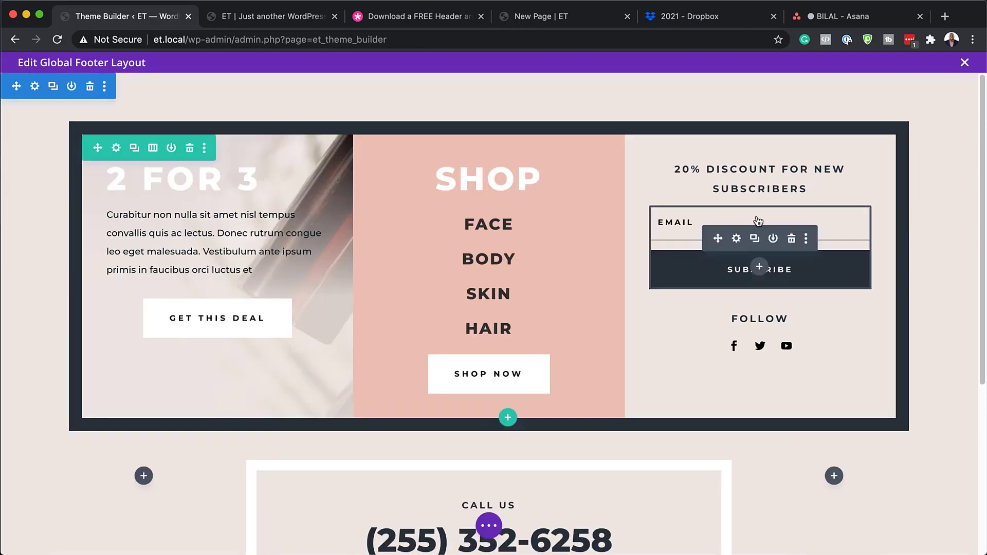
Step: Change the button text of the footer's email optin form to "Download Now"
left_click(737, 239)
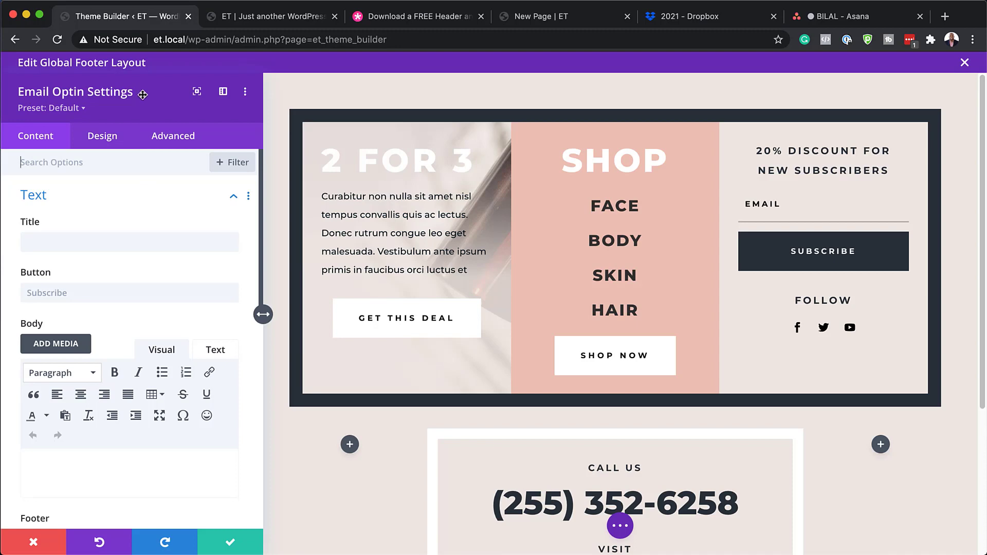
left_click(92, 293)
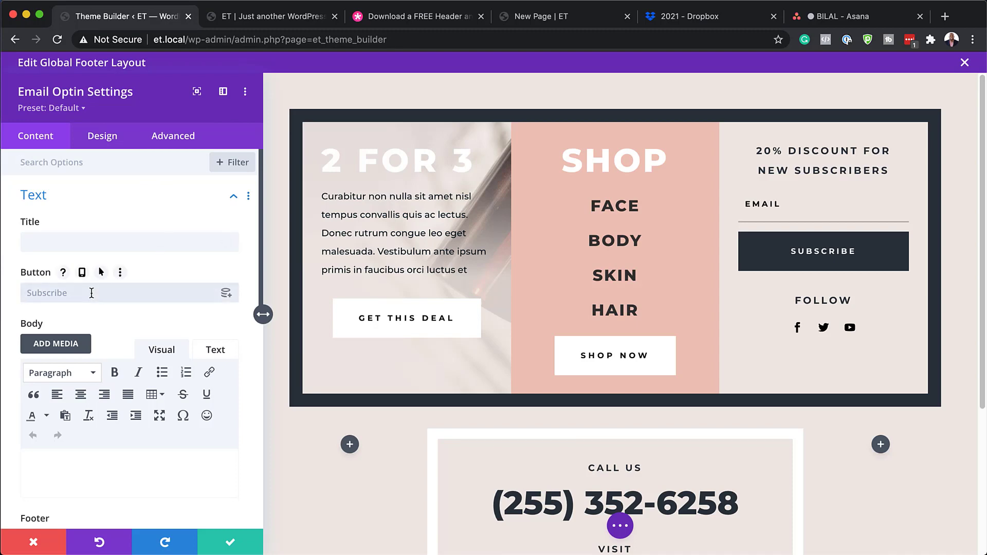
type("Down ")
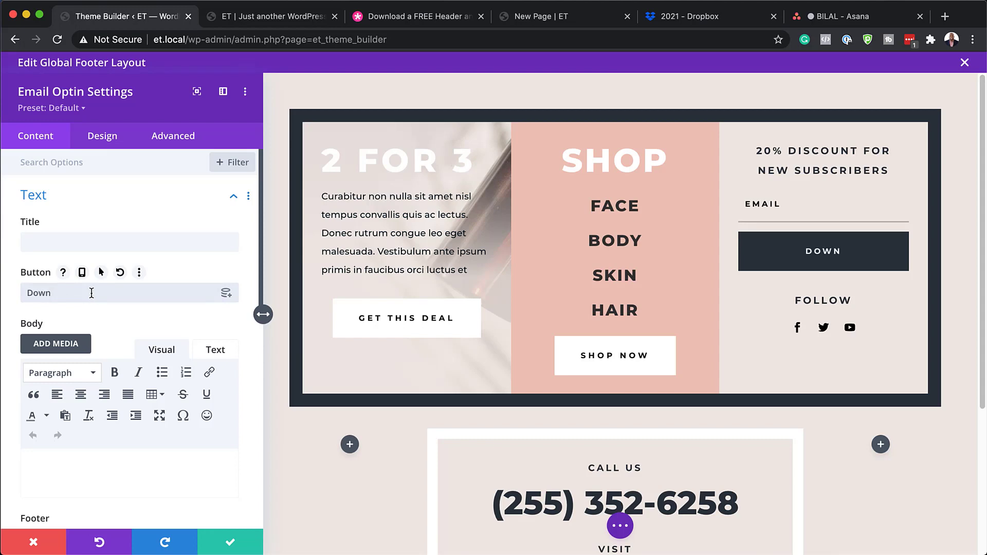
type("oad Now")
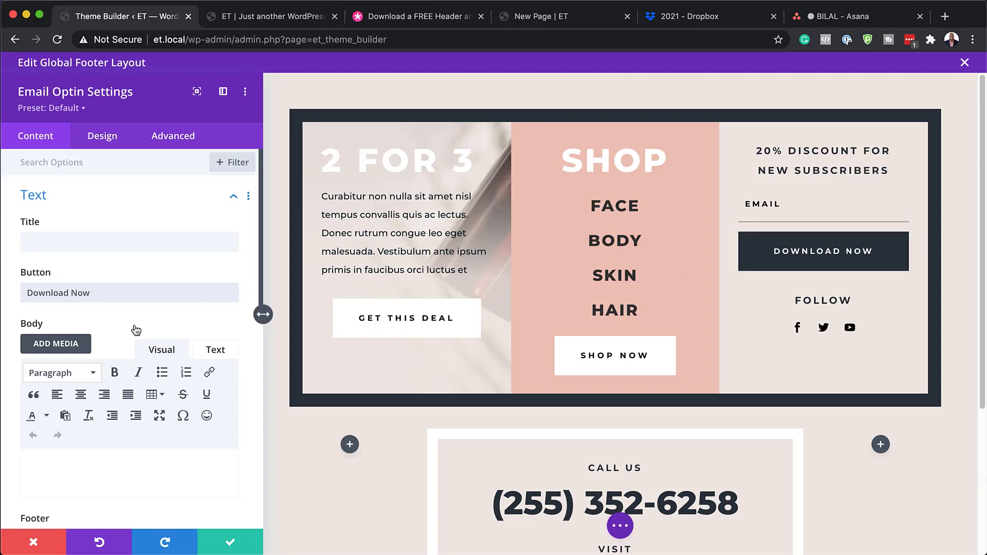
Step: Examine the email optin form's available email service providers and its MailChimp list selection
scroll(141, 350, "down", 3)
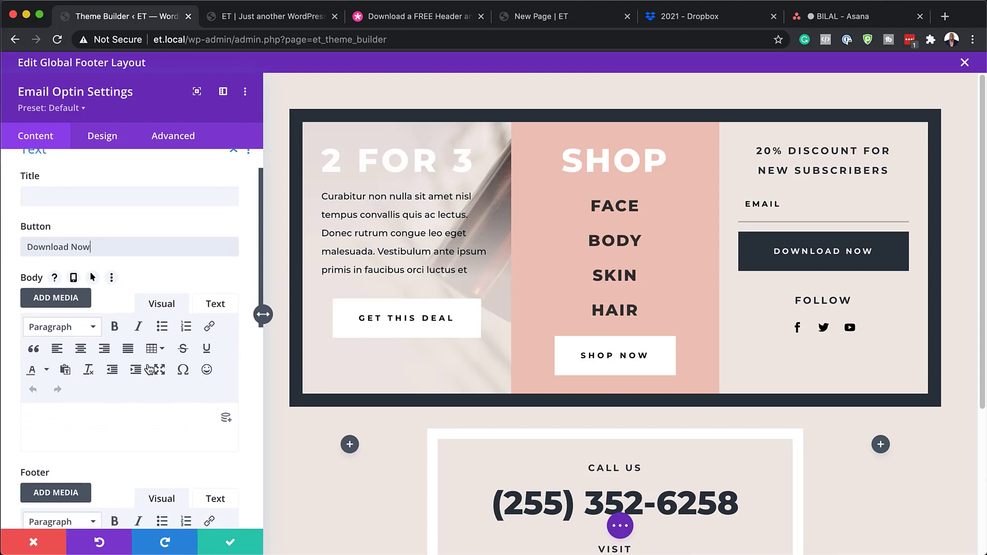
scroll(149, 369, "down", 10)
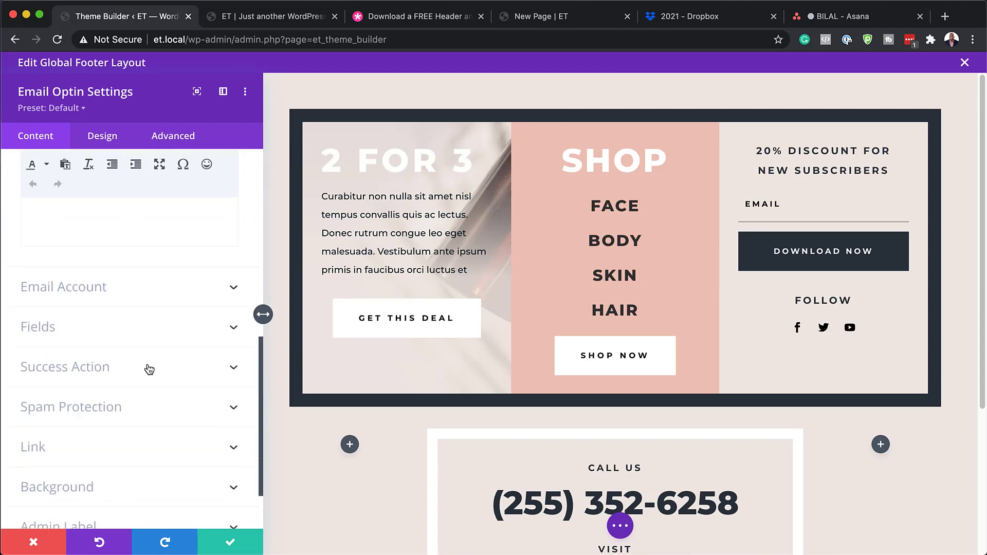
scroll(149, 369, "down", 3)
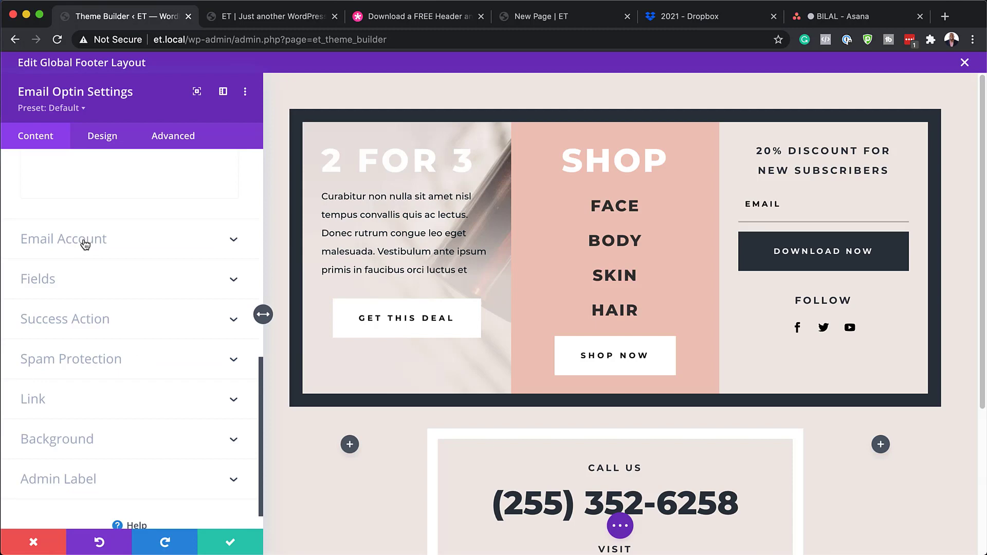
left_click(85, 242)
left_click(88, 214)
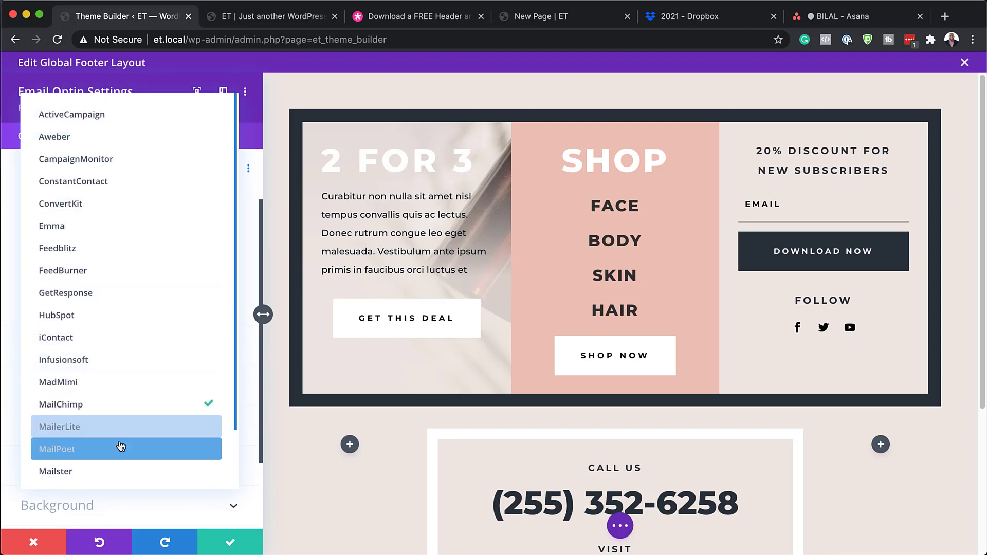
scroll(123, 442, "down", 3)
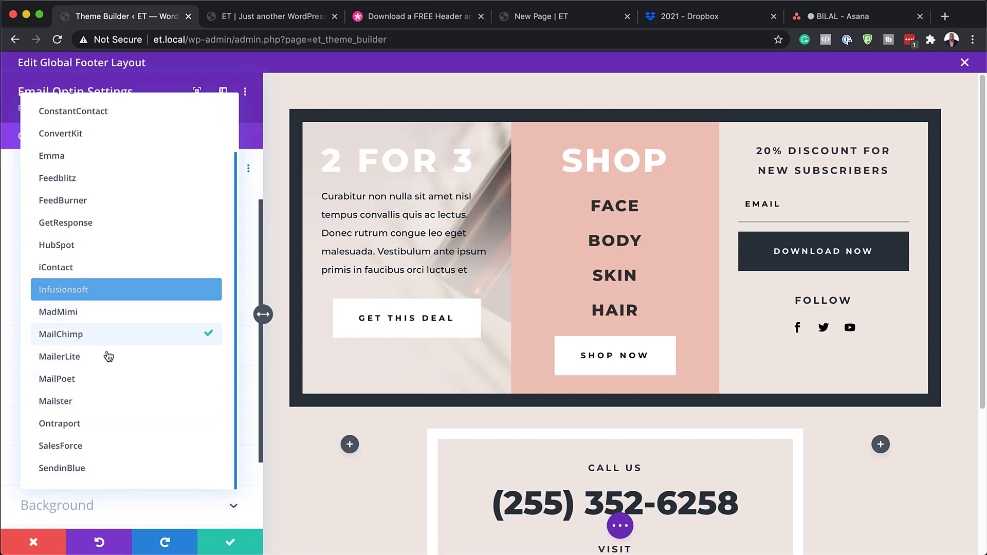
left_click(160, 508)
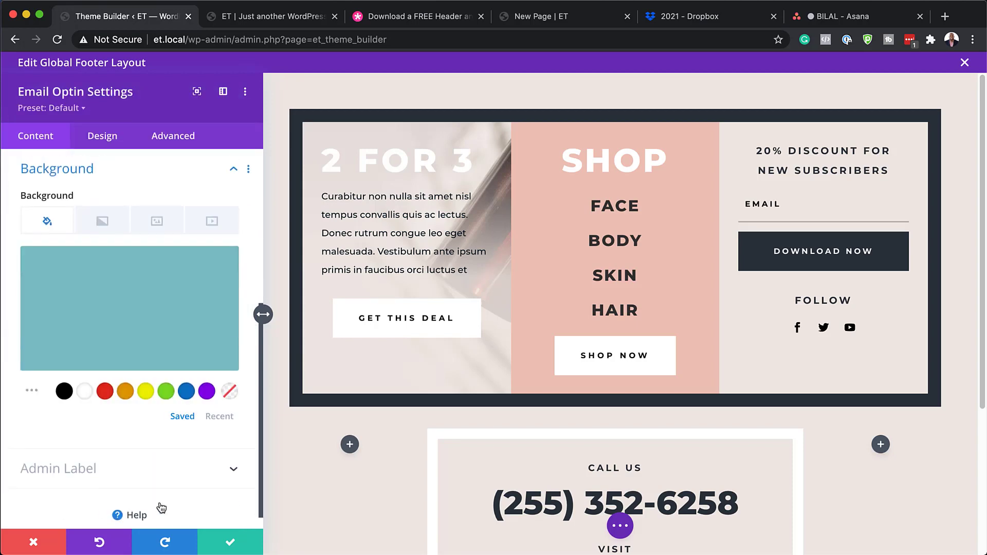
scroll(152, 370, "up", 5)
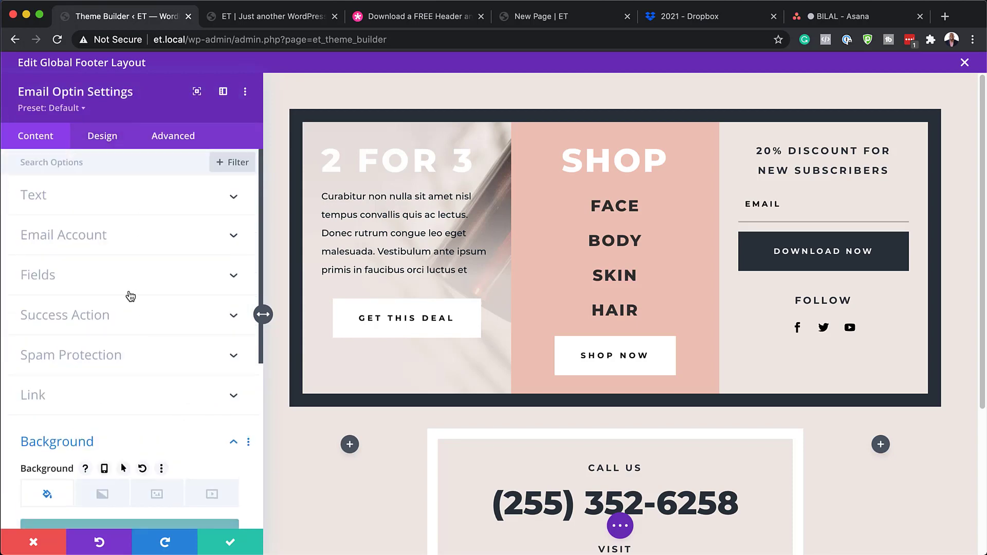
left_click(99, 238)
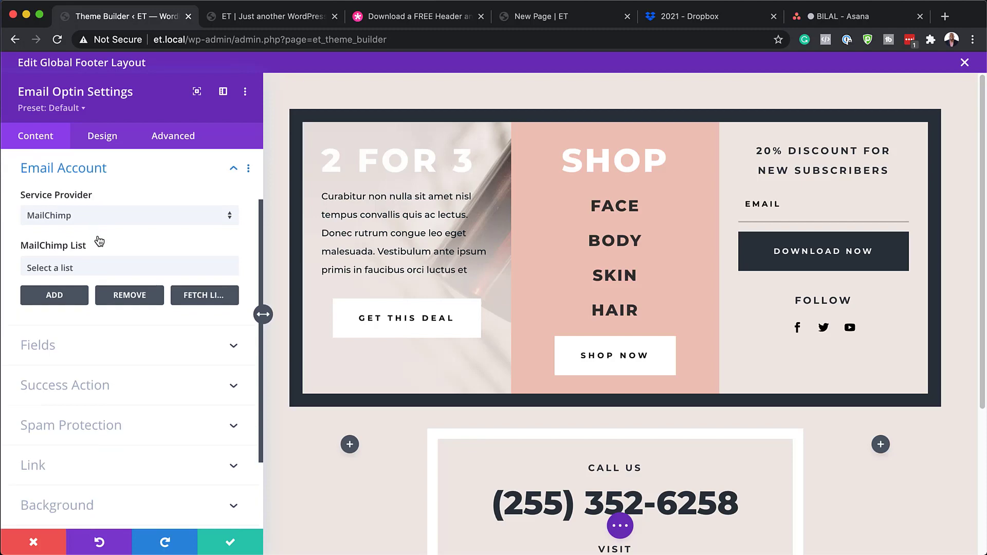
left_click(89, 271)
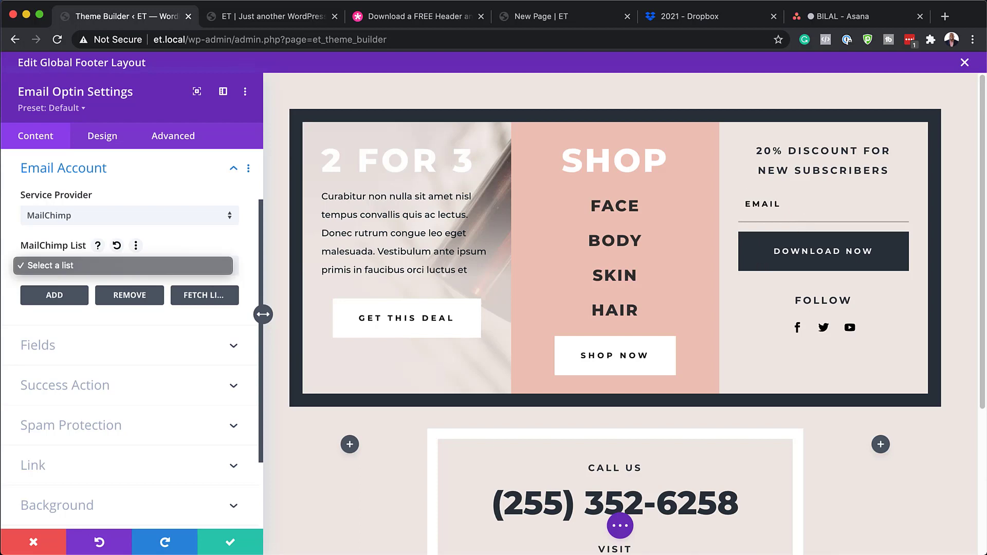
left_click(103, 390)
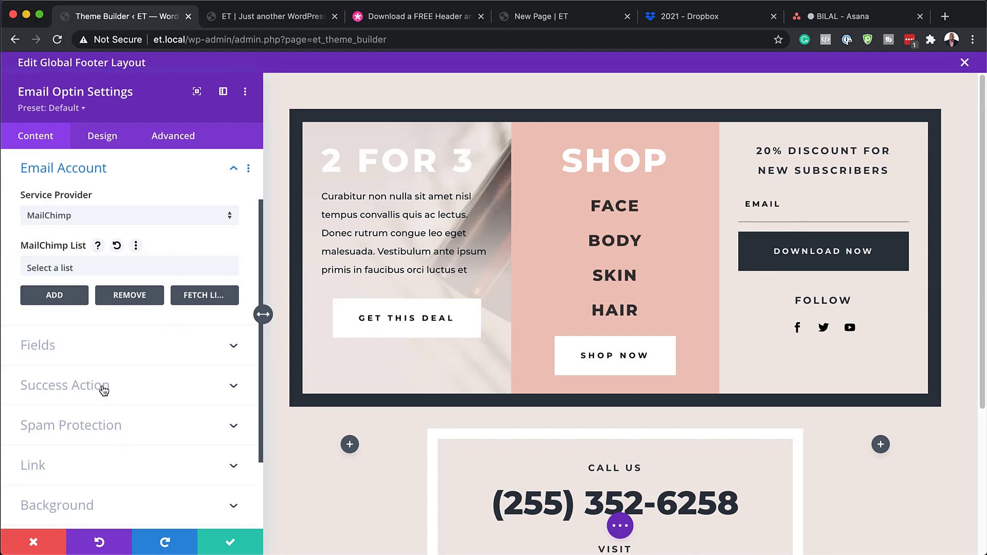
Step: Try redirecting the email optin form's success action to a custom URL, then discard the form's settings changes
left_click(99, 390)
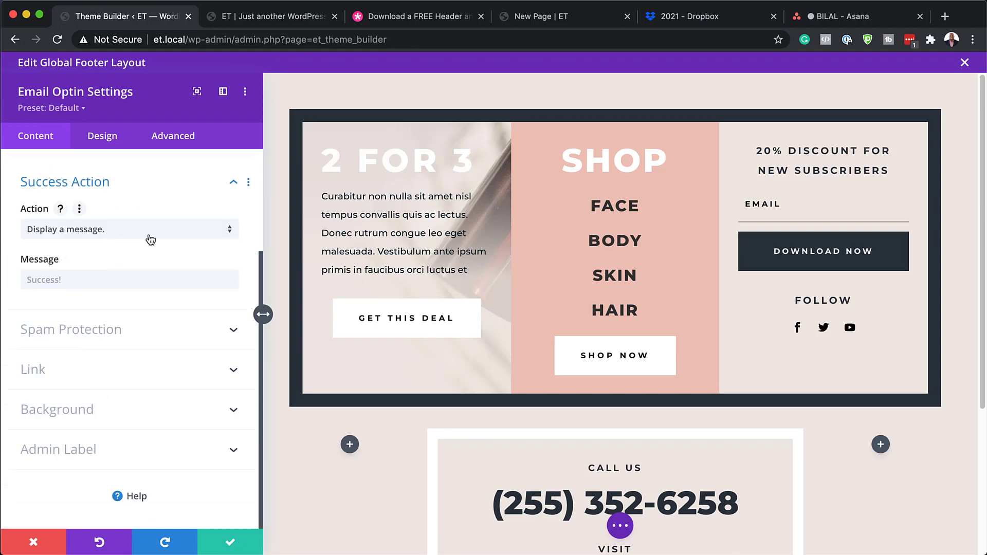
left_click(26, 283)
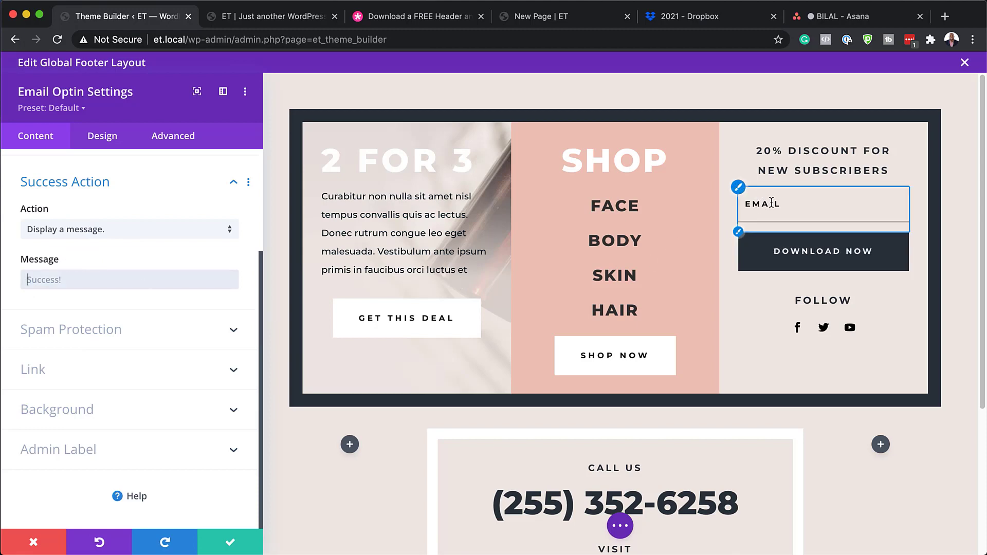
left_click(84, 236)
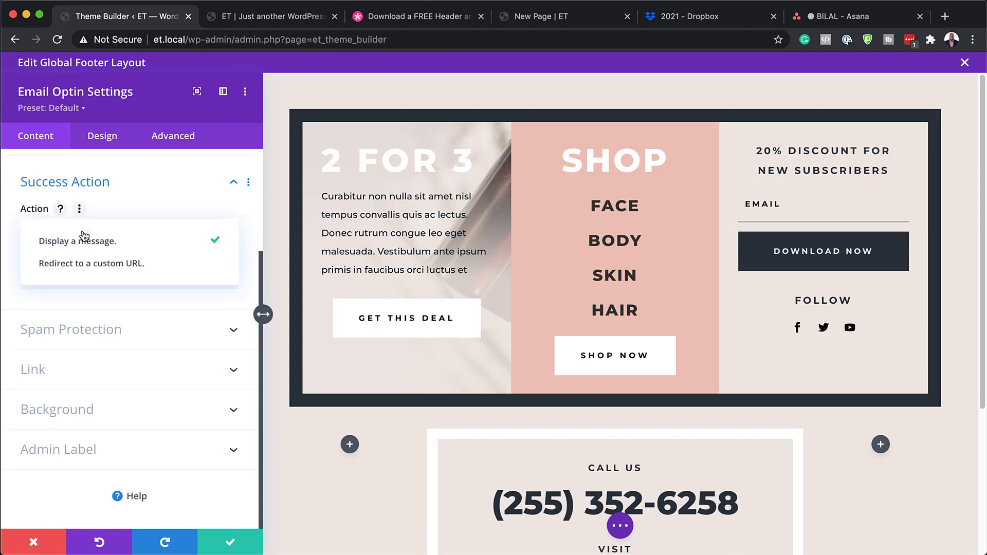
left_click(74, 267)
left_click(37, 282)
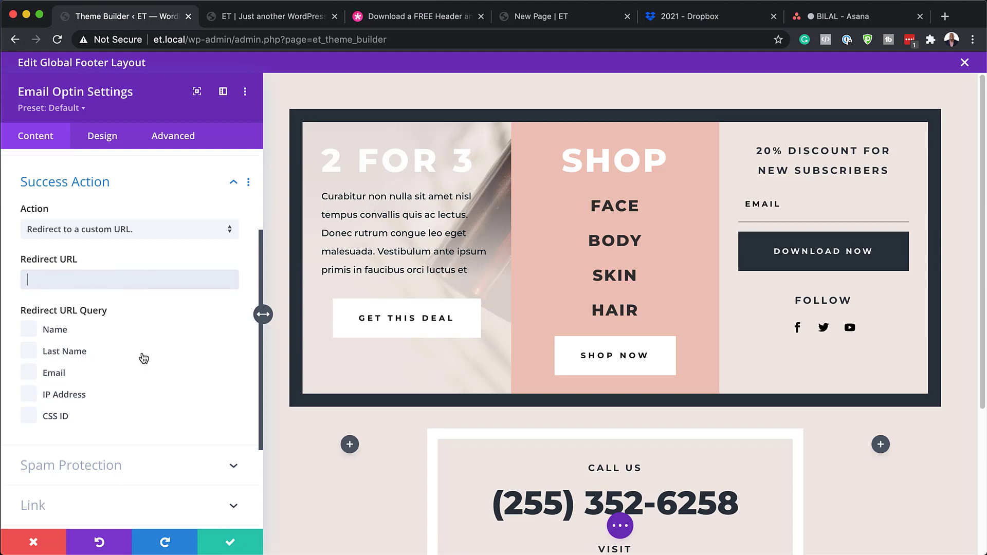
scroll(152, 366, "down", 3)
scroll(152, 366, "down", 3)
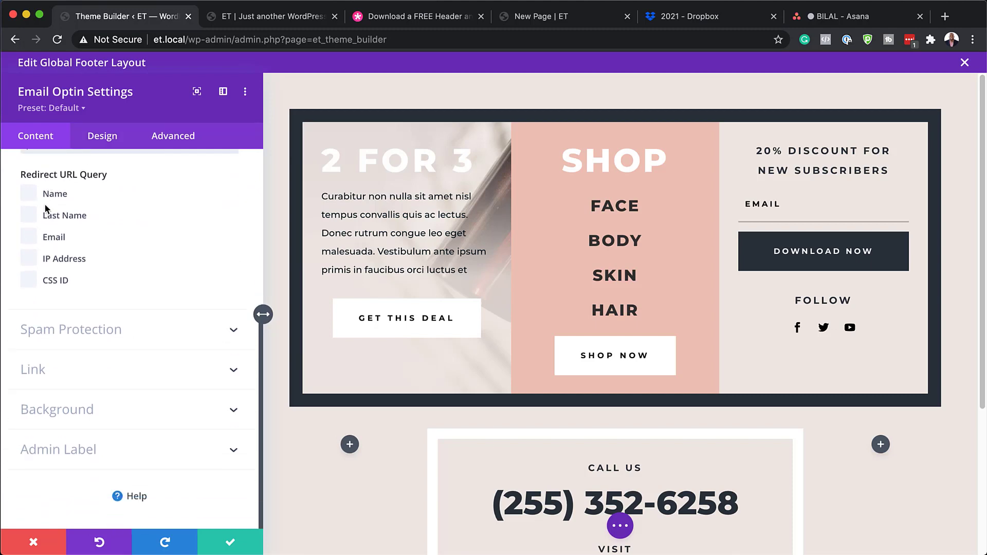
left_click(34, 542)
Step: Try editing the phone number in the footer's "Call Us" text, then discard the change
scroll(512, 400, "down", 5)
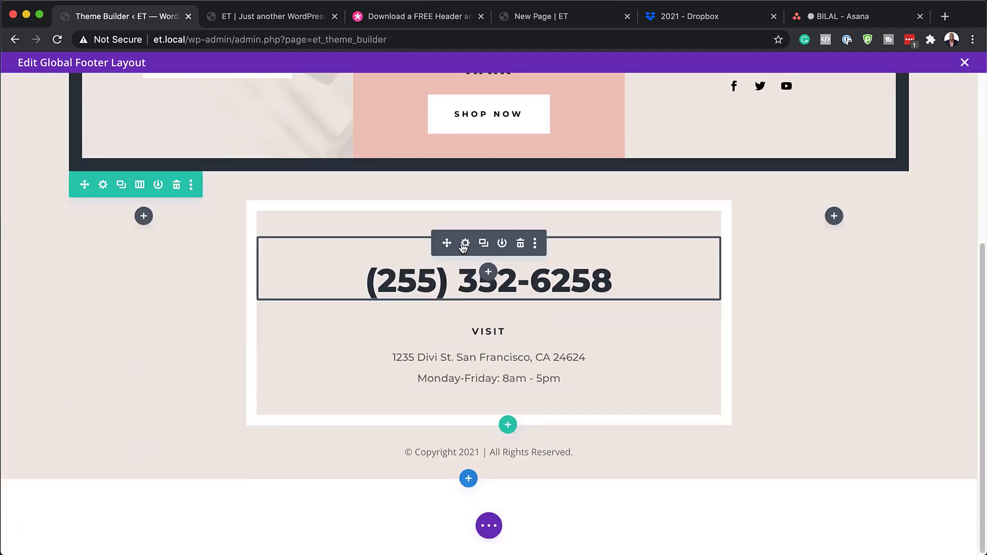
left_click(465, 244)
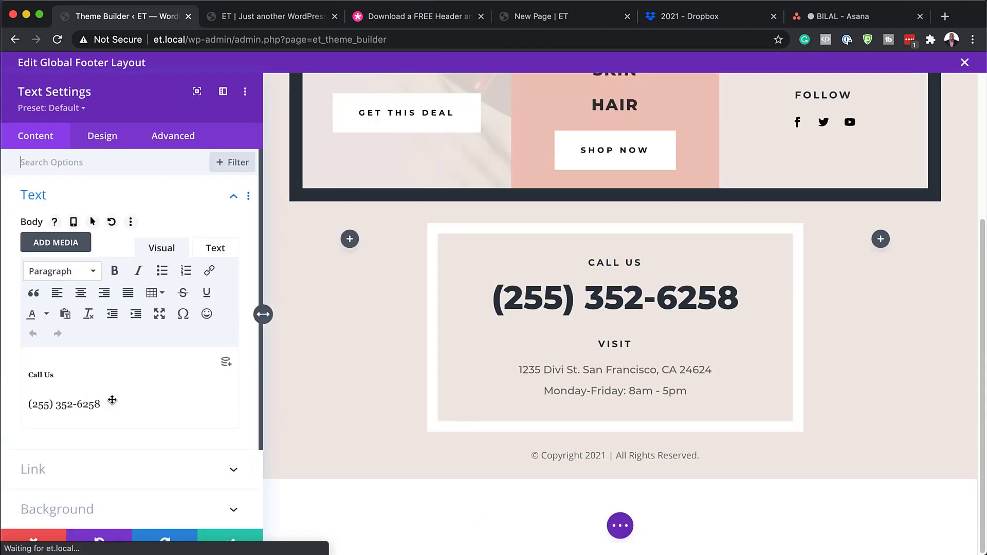
left_click(174, 408)
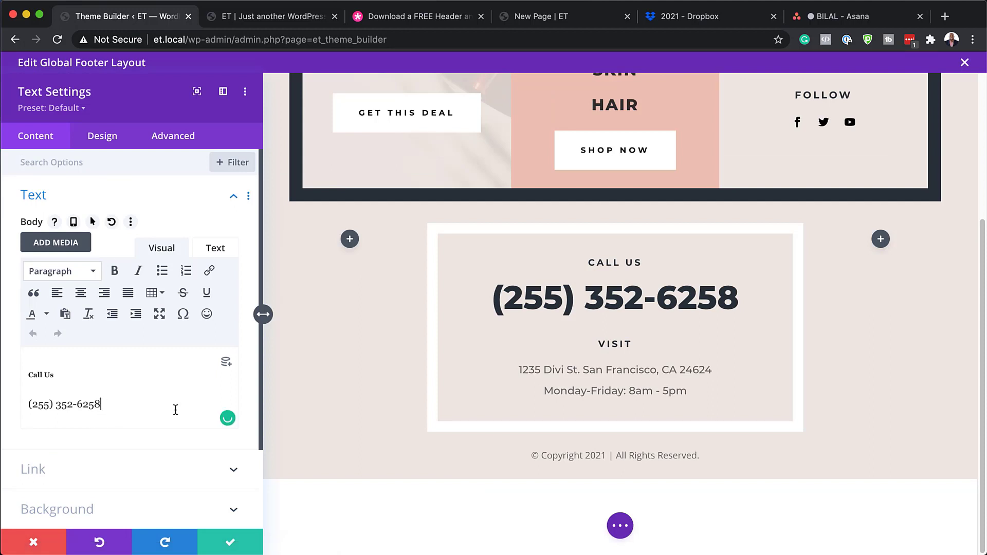
type("34")
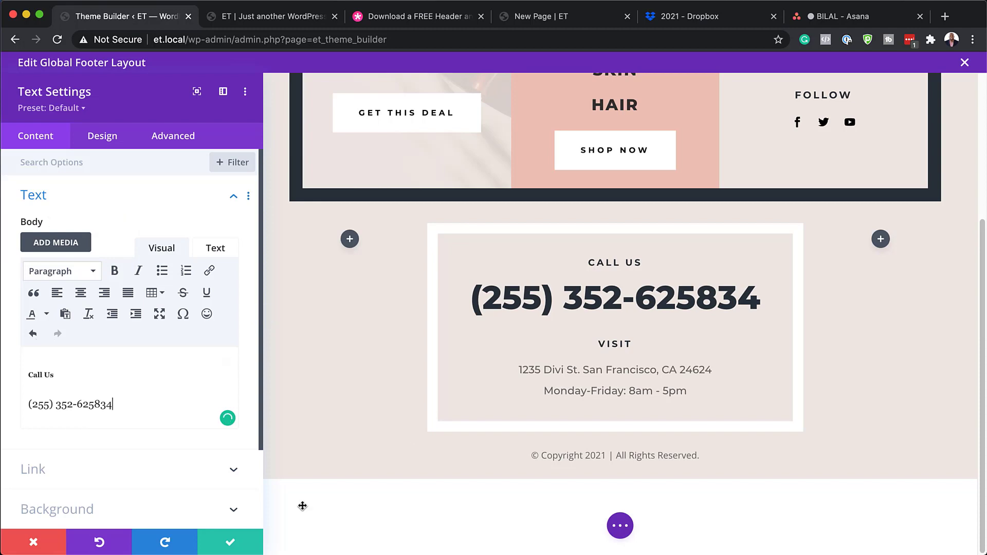
left_click(33, 543)
Step: Replace the city in the footer's "Visit" address text with "London" and save the text settings
scroll(428, 419, "down", 2)
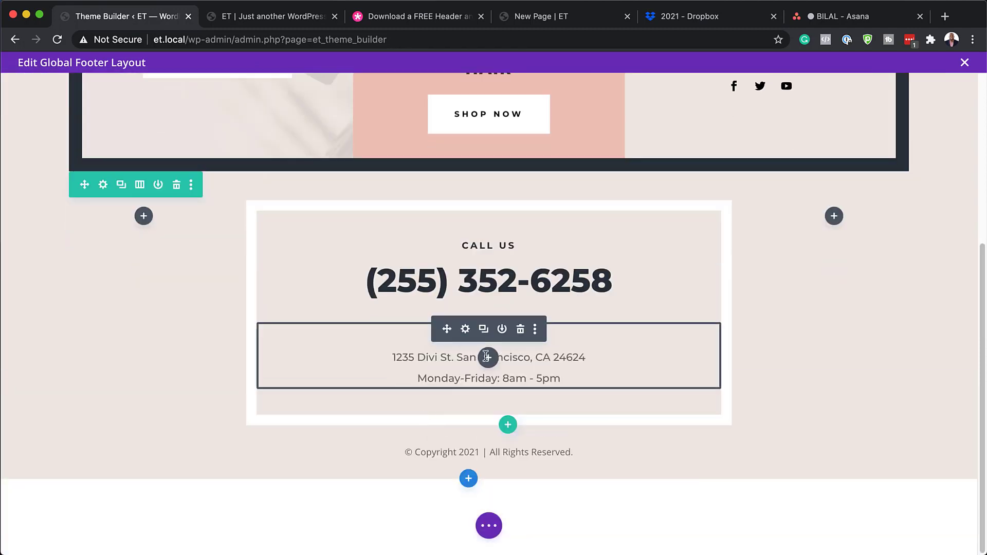
left_click(467, 330)
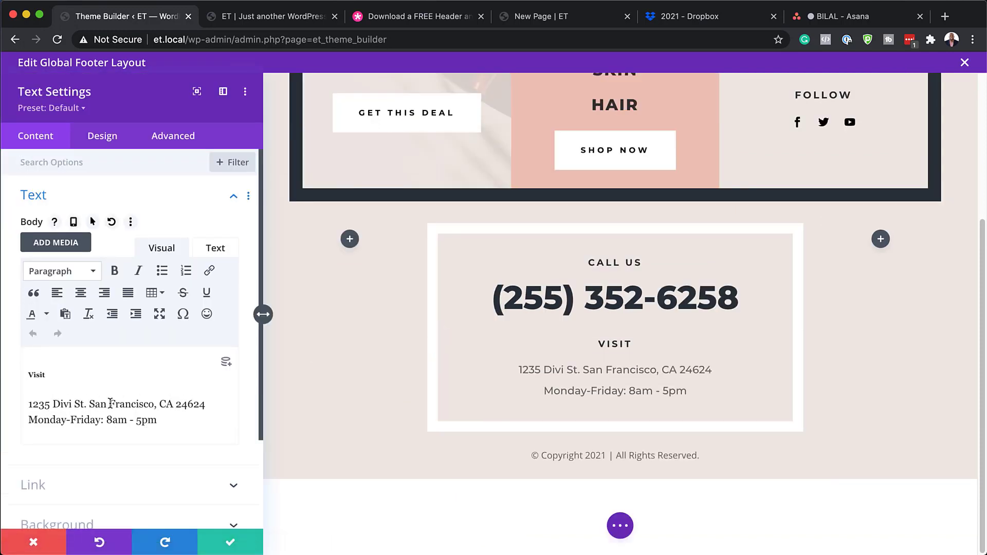
left_click(89, 404)
left_click_drag(89, 404, 153, 403)
type("London")
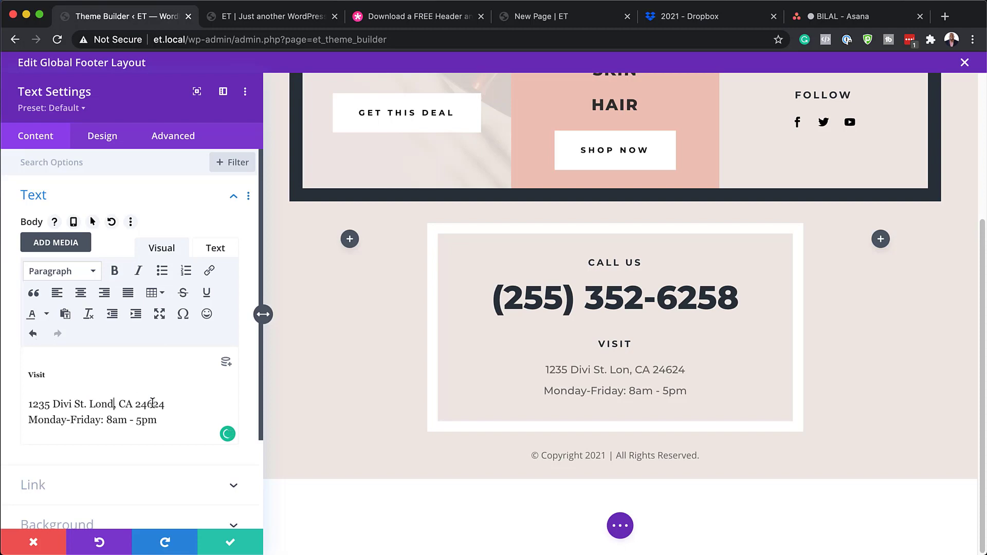
left_click(231, 547)
Step: Close the global footer layout and save the theme builder changes
scroll(286, 470, "down", 1)
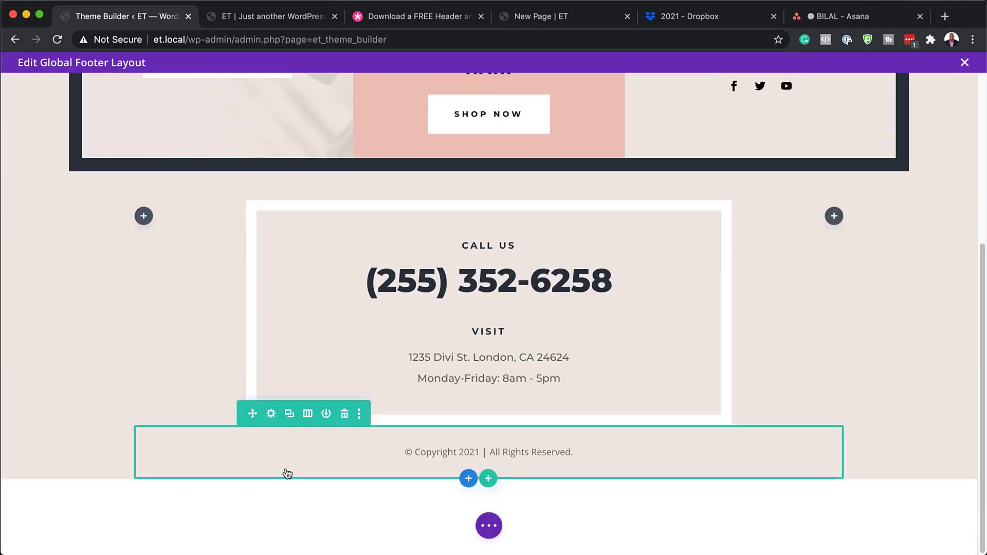
scroll(606, 426, "up", 5)
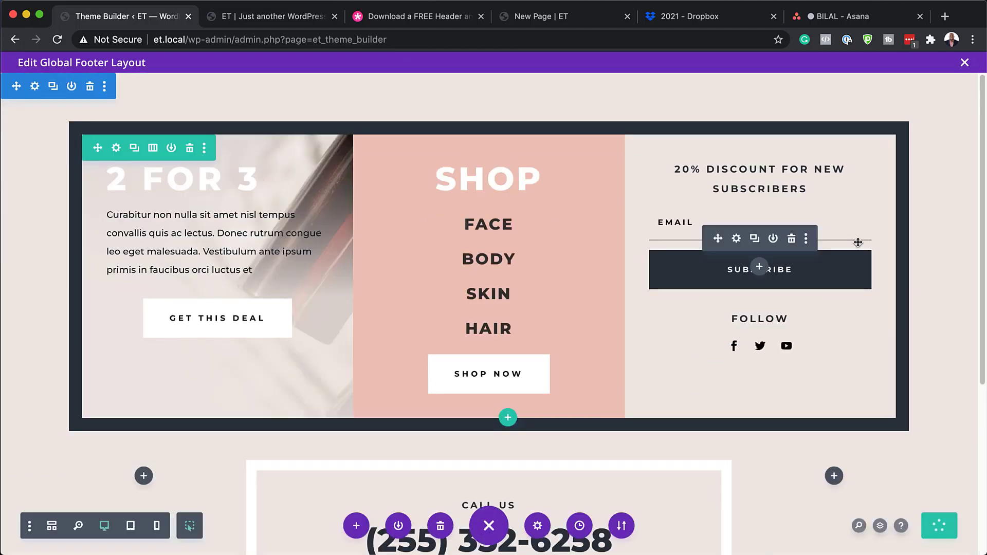
left_click(966, 63)
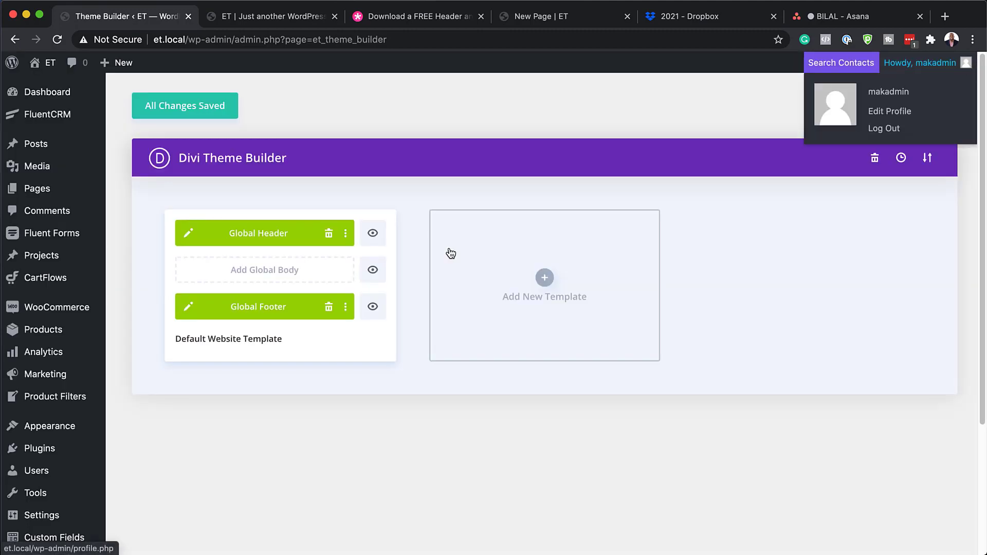
left_click(213, 109)
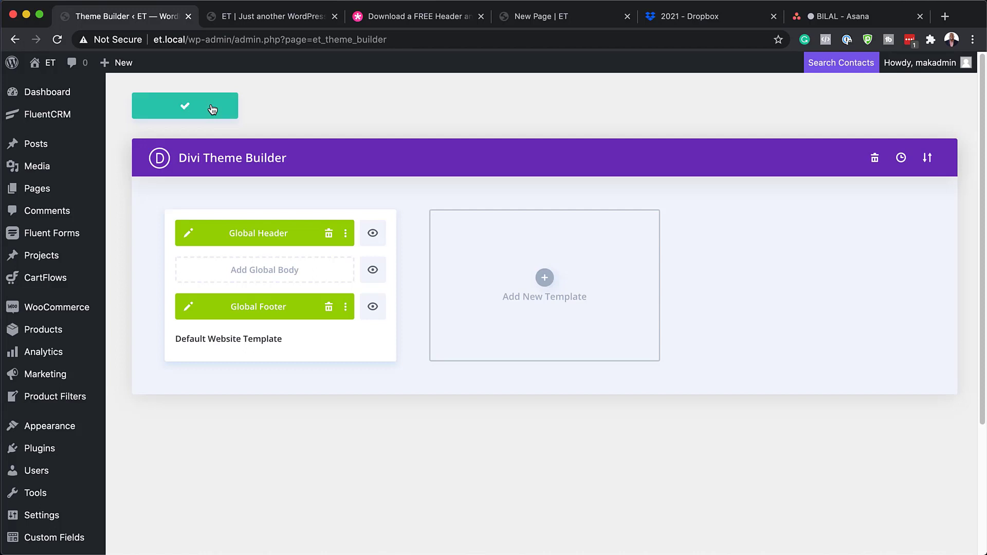
Step: Review the header and footer on the site's live home page
left_click(283, 23)
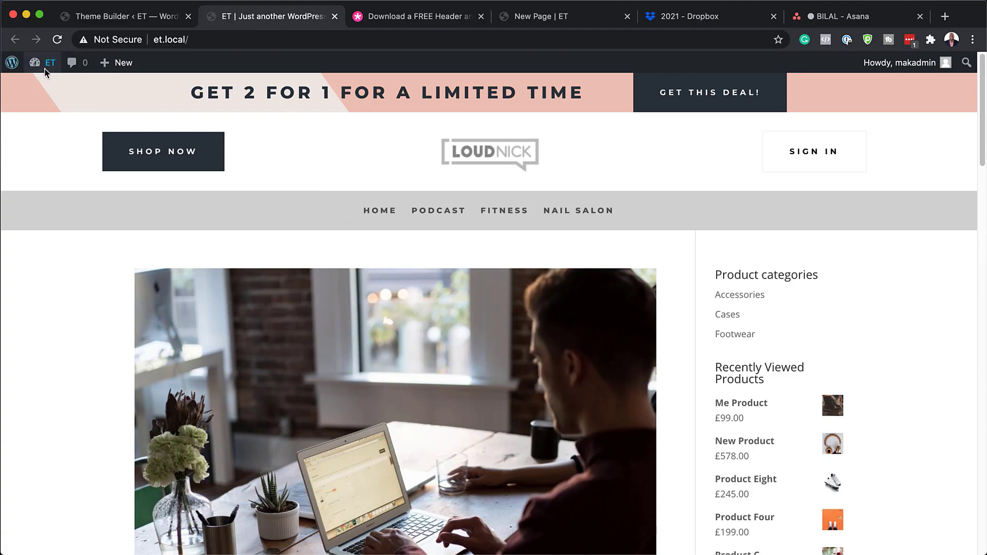
scroll(383, 265, "down", 20)
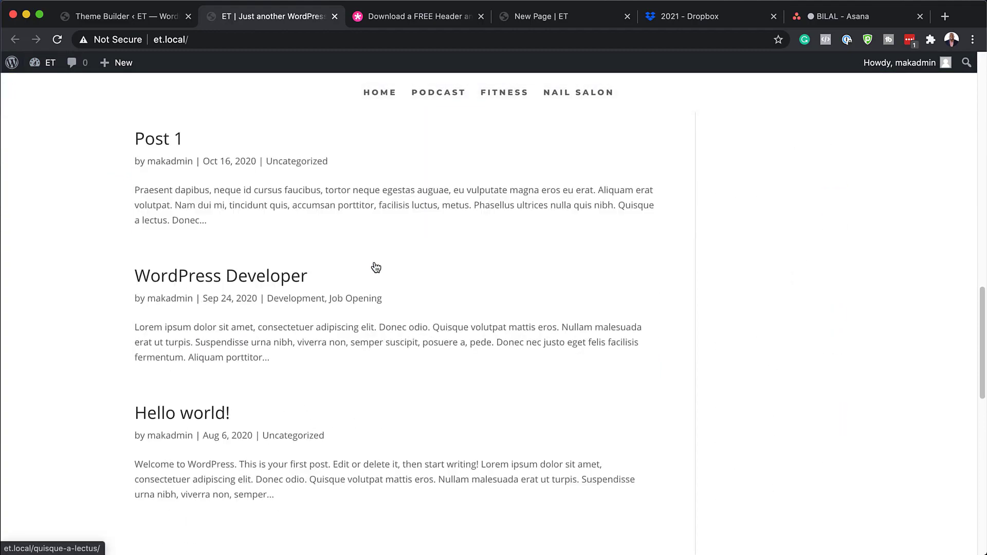
scroll(376, 267, "down", 5)
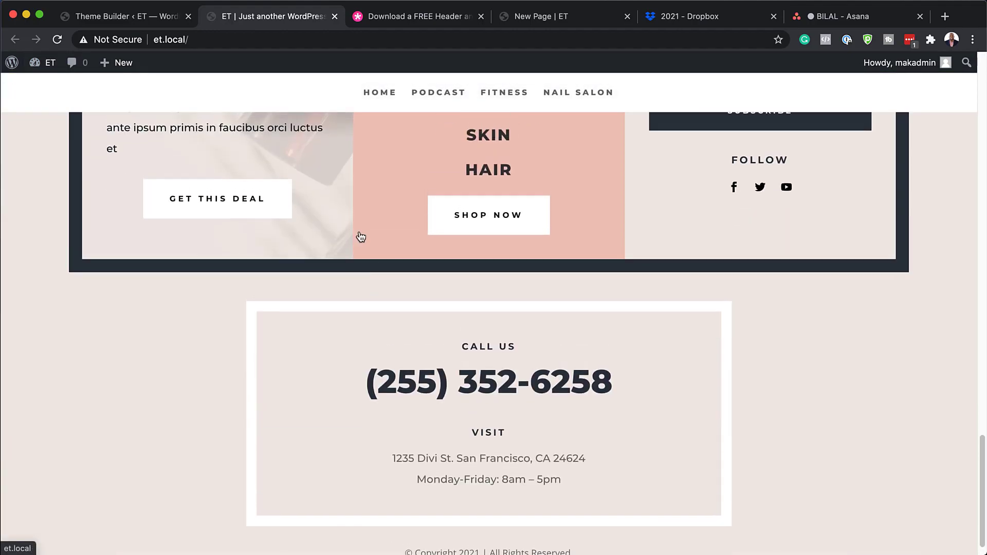
scroll(434, 281, "up", 12)
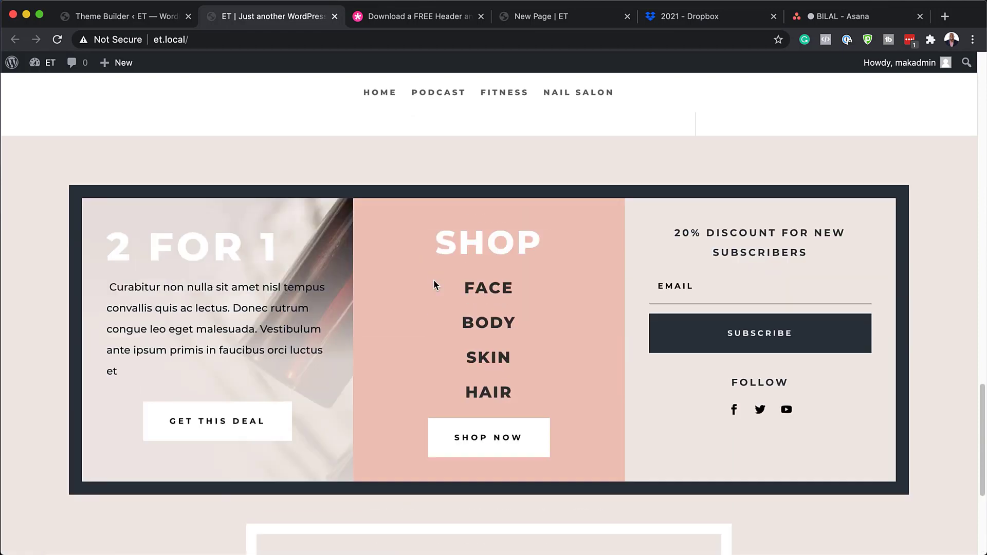
scroll(434, 279, "up", 20)
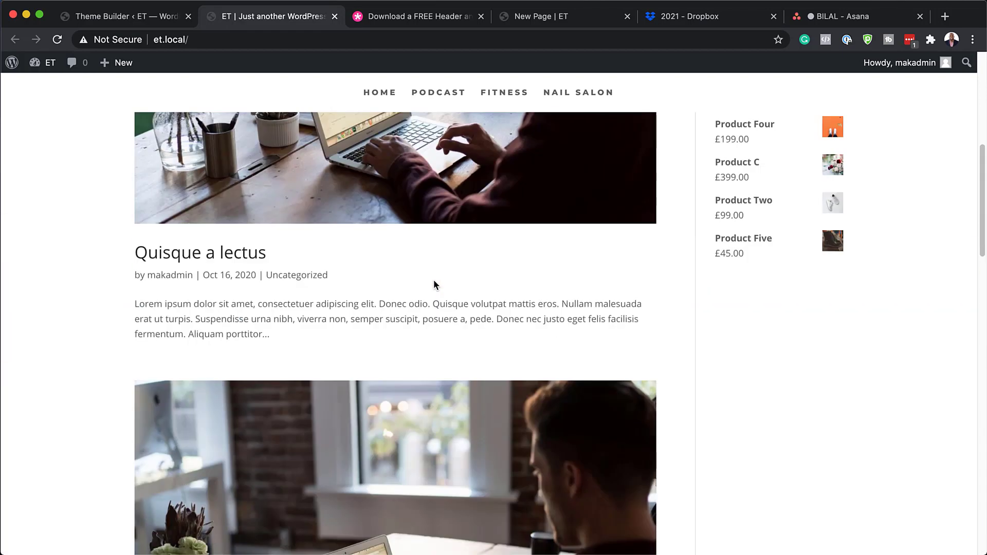
scroll(433, 280, "up", 2)
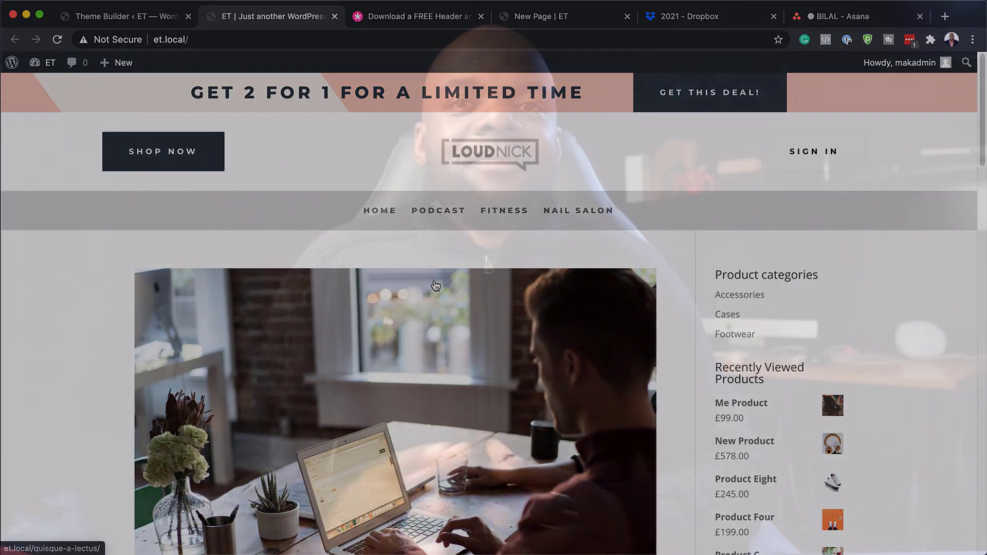